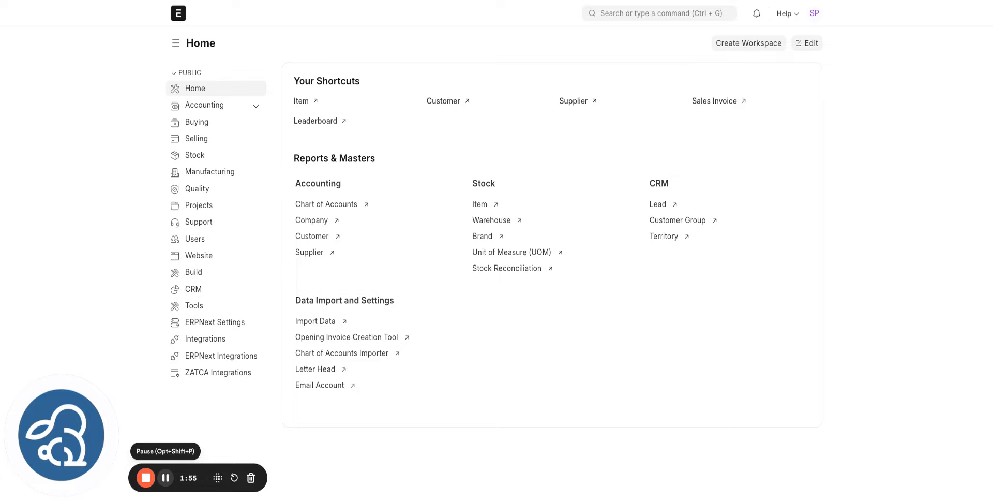
- Go from the Home sidebar to the ZATCA Integrations workspace
{"action": "left_click", "coordinate": [235, 377]}
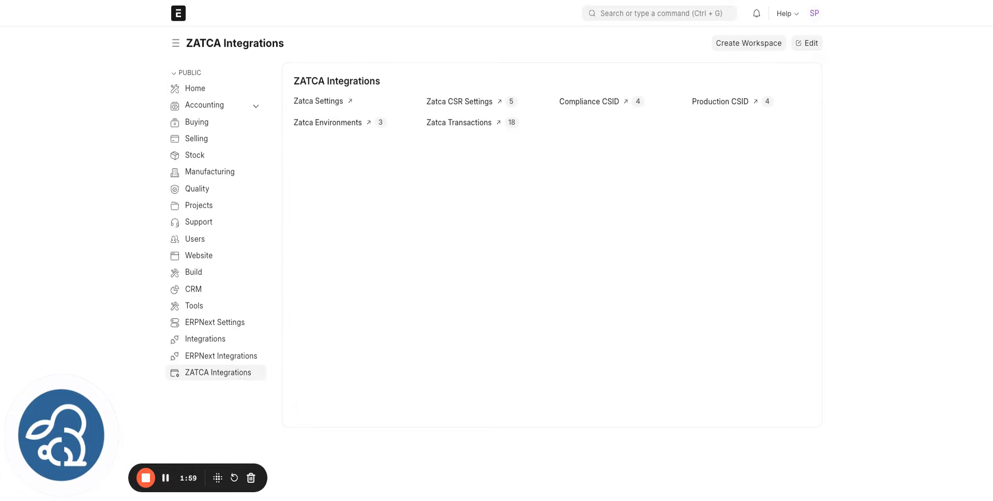
- Open the Beveren Software Riyadh Zatca CSR Settings record and review its address and tax information
{"action": "left_click", "coordinate": [450, 101]}
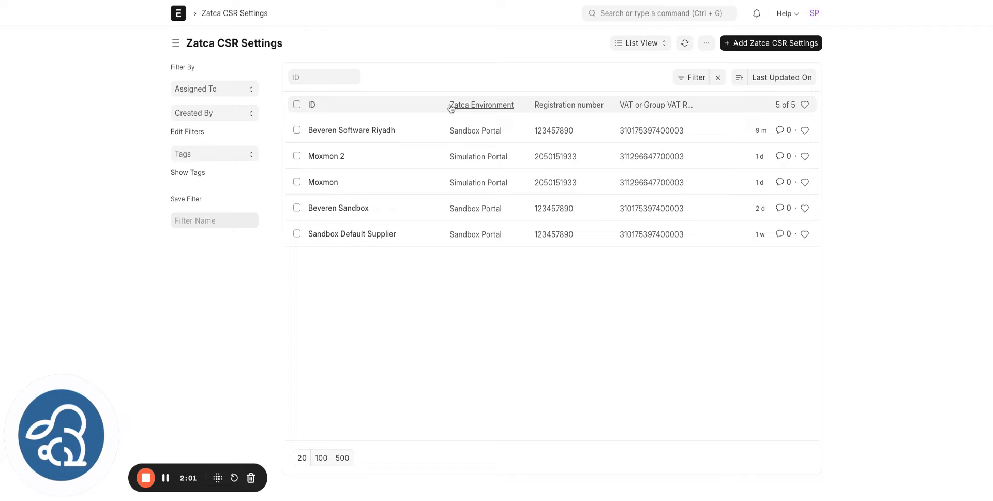
{"action": "left_click", "coordinate": [766, 43]}
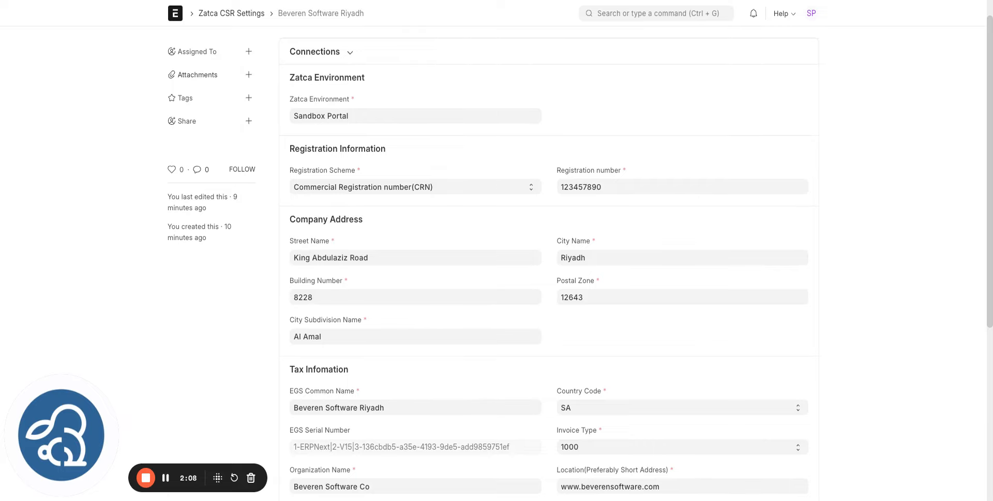
{"action": "scroll", "coordinate": [548, 259], "scroll_direction": "down", "scroll_amount": 1}
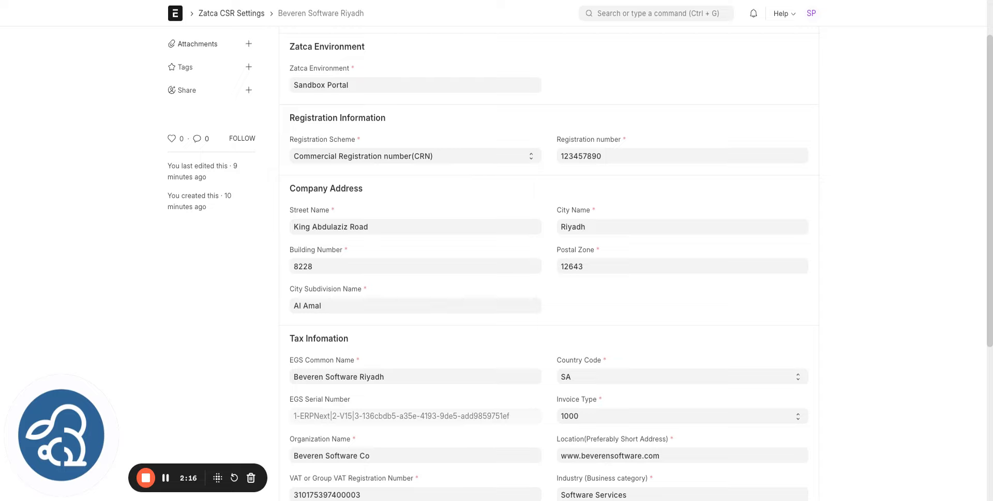
{"action": "scroll", "coordinate": [336, 294], "scroll_direction": "down", "scroll_amount": 3}
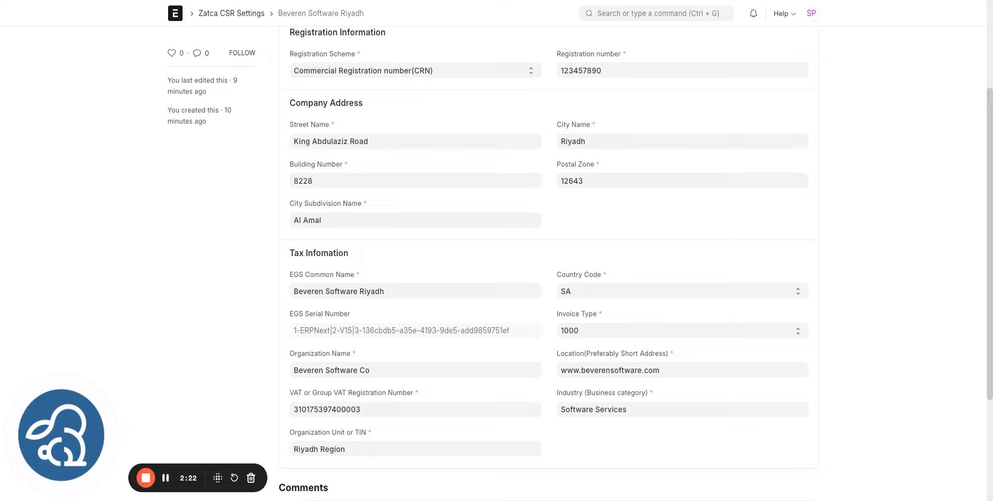
- Change the EGS Common Name to 'Beveren Software Riyadd' and save the CSR settings
{"action": "left_click", "coordinate": [389, 291]}
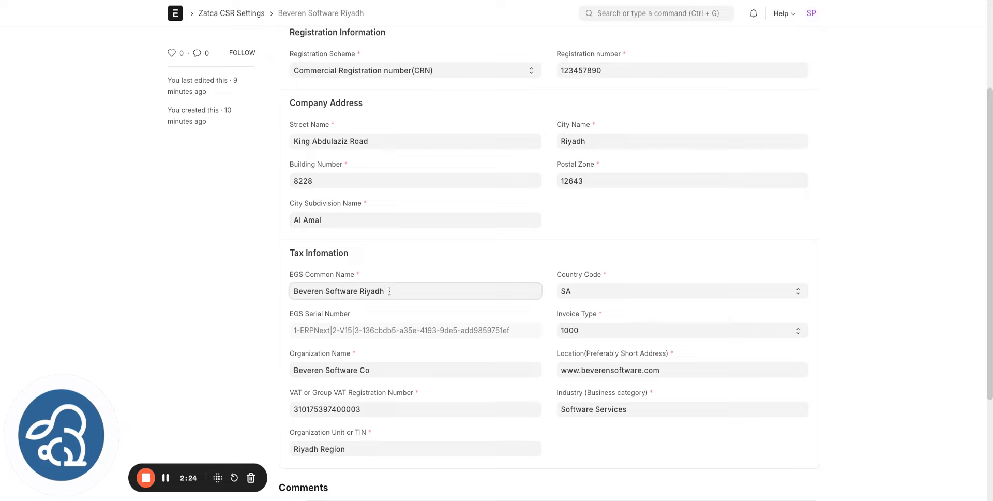
{"action": "key", "text": "BackSpace"}
{"action": "type", "text": "d"}
{"action": "left_click", "coordinate": [634, 216]}
{"action": "scroll", "coordinate": [634, 216], "scroll_direction": "up", "scroll_amount": 3}
{"action": "left_click", "coordinate": [810, 49]}
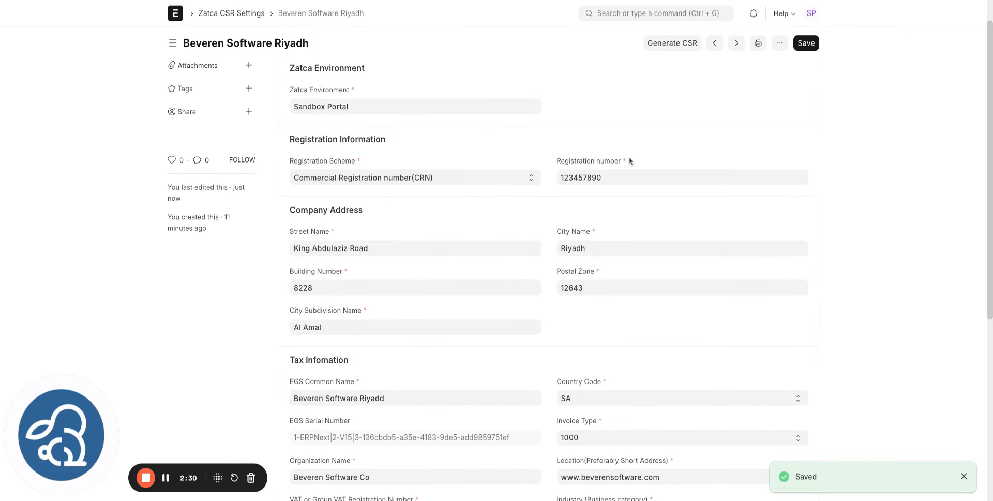
- Generate the CSR and private key, then review the Generated CSR section and PEM formats
{"action": "left_click", "coordinate": [673, 50]}
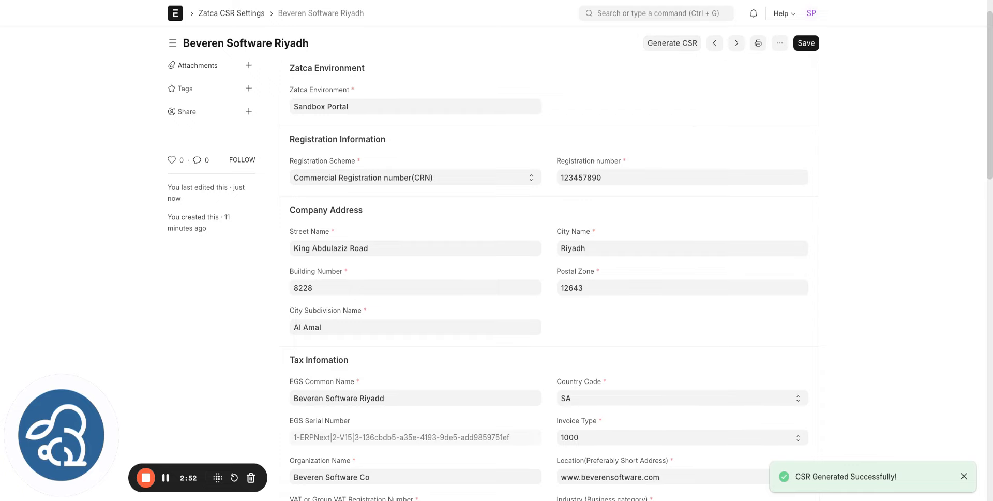
{"action": "scroll", "coordinate": [548, 258], "scroll_direction": "down", "scroll_amount": 5}
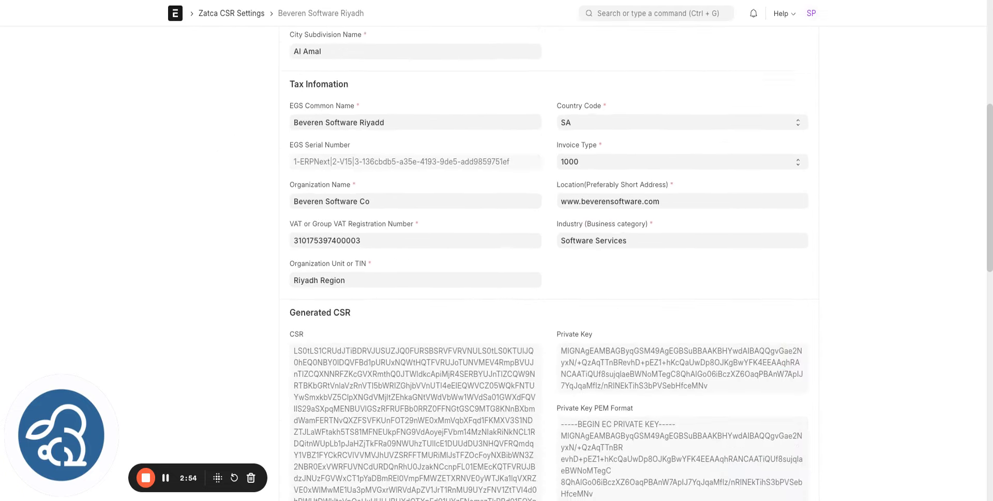
{"action": "scroll", "coordinate": [548, 258], "scroll_direction": "down", "scroll_amount": 3}
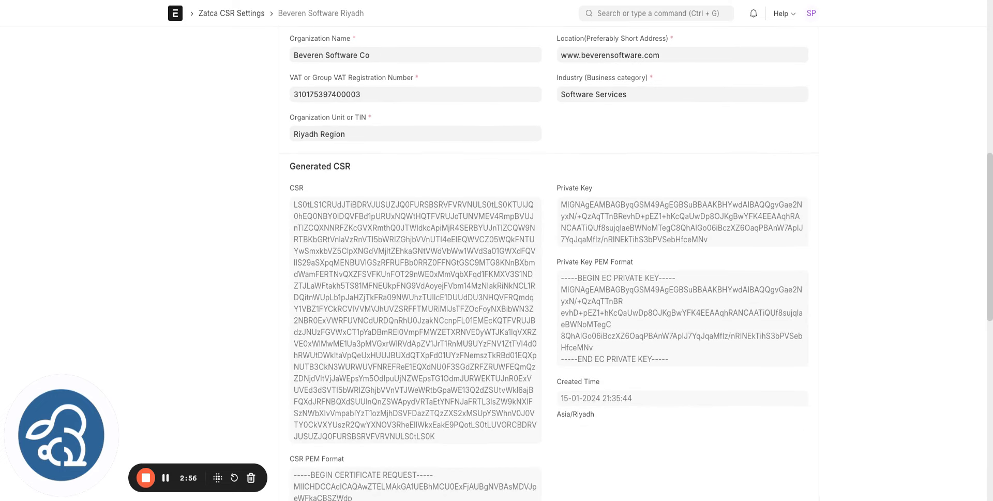
{"action": "scroll", "coordinate": [548, 259], "scroll_direction": "down", "scroll_amount": 1}
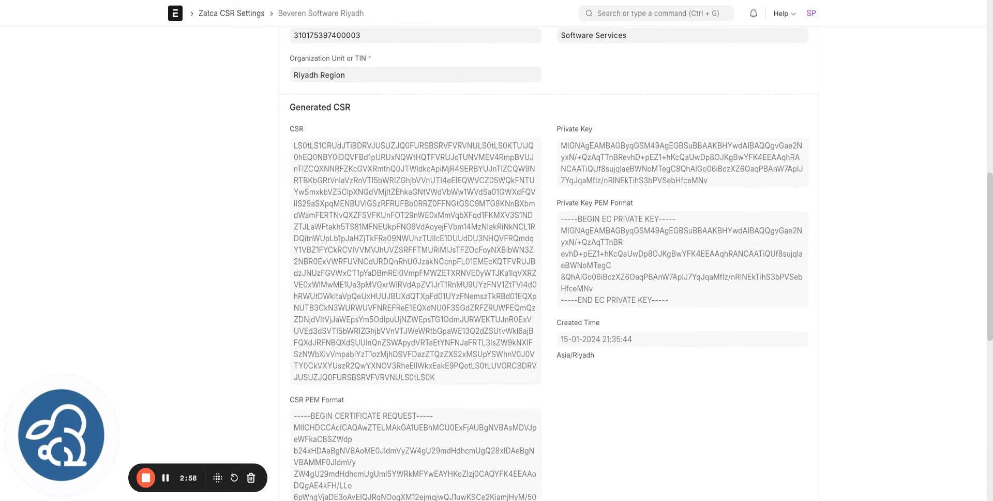
{"action": "scroll", "coordinate": [549, 258], "scroll_direction": "down", "scroll_amount": 1}
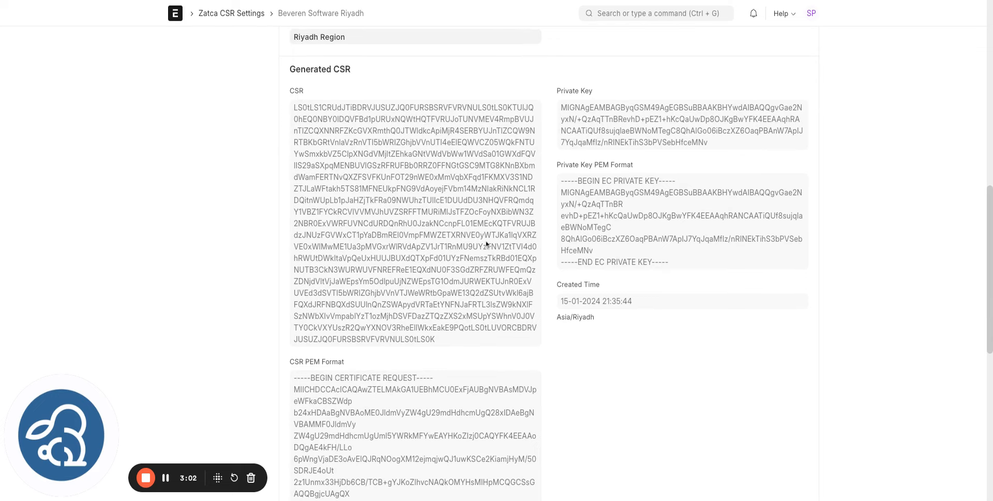
{"action": "scroll", "coordinate": [584, 185], "scroll_direction": "down", "scroll_amount": 1}
{"action": "scroll", "coordinate": [583, 184], "scroll_direction": "down", "scroll_amount": 5}
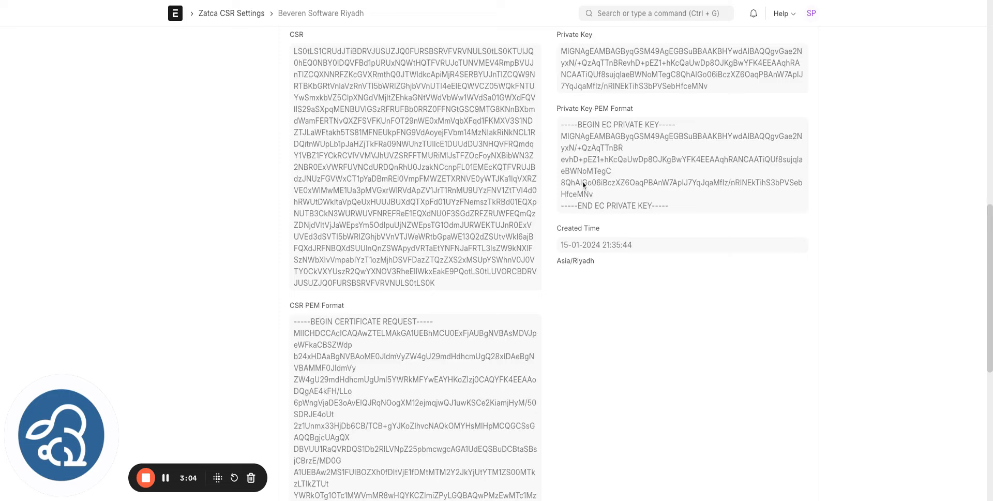
{"action": "scroll", "coordinate": [580, 265], "scroll_direction": "up", "scroll_amount": 7}
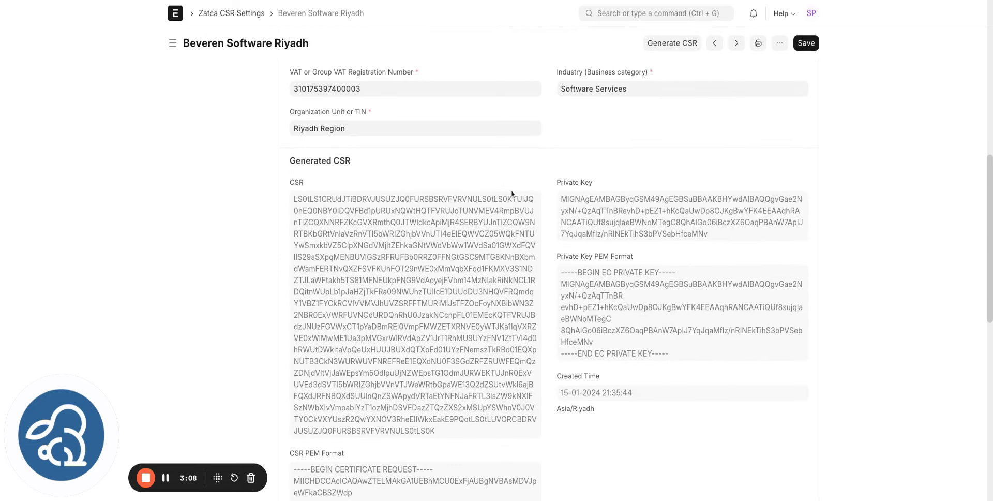
- Create a new Compliance CSID from Connections, named Beveren Software Riyadh after the CSR settings
{"action": "left_click", "coordinate": [165, 480]}
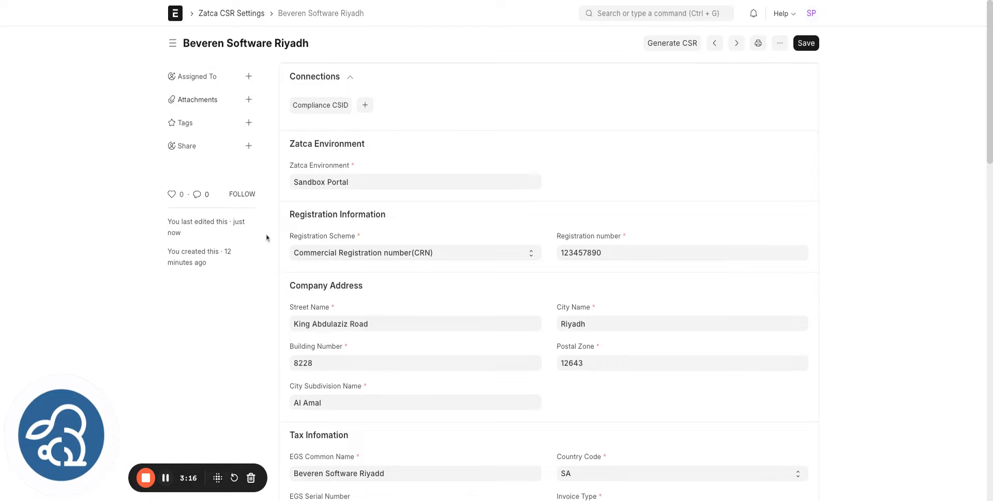
{"action": "left_click", "coordinate": [365, 105]}
{"action": "left_click", "coordinate": [235, 97]}
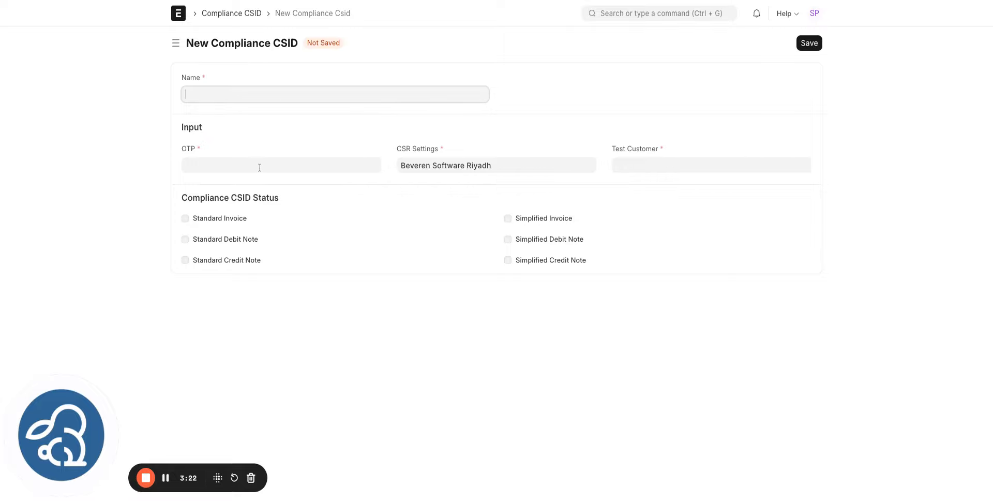
{"action": "left_click", "coordinate": [484, 163]}
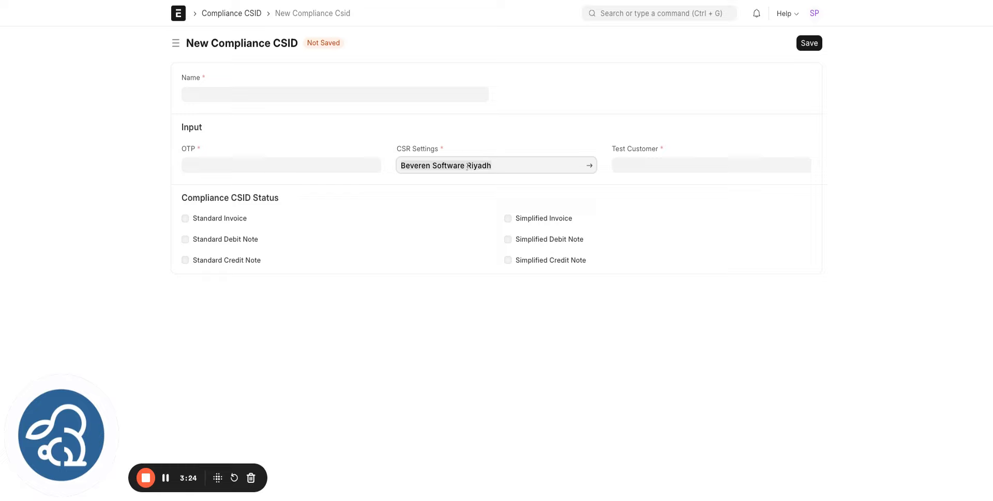
{"action": "left_click", "coordinate": [274, 94]}
{"action": "type", "text": "Beveren Software Riyadh"}
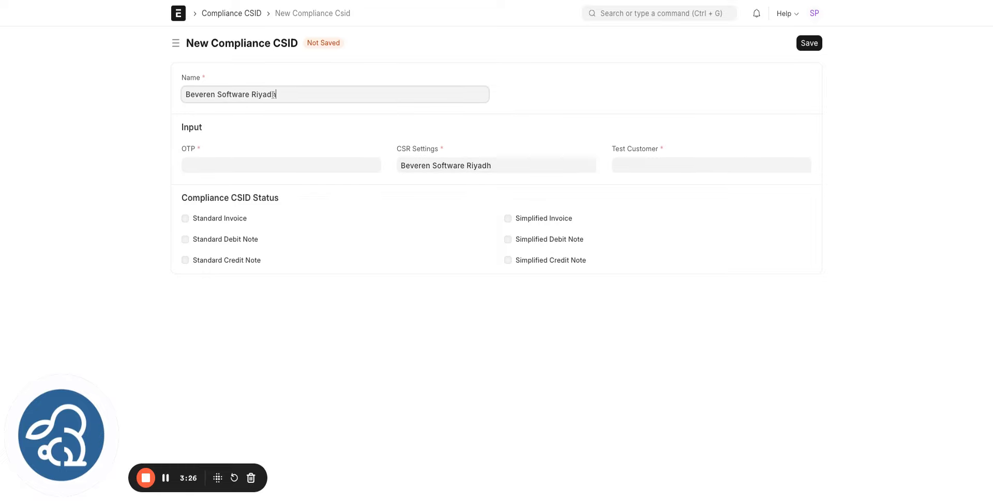
- Enter the OTP, set HEWN Supply LTD as Test Customer, and save the Compliance CSID
{"action": "left_click", "coordinate": [233, 169]}
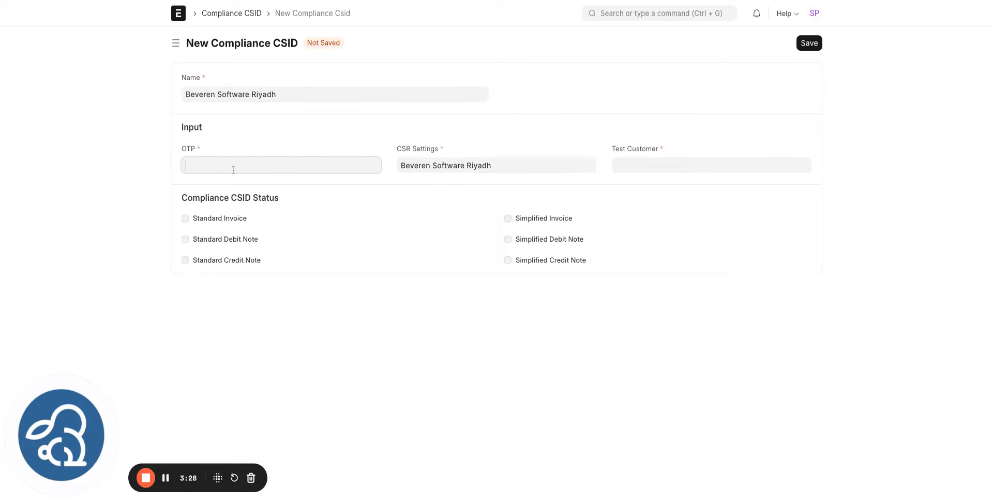
{"action": "type", "text": "123345"}
{"action": "left_click", "coordinate": [95, 151]}
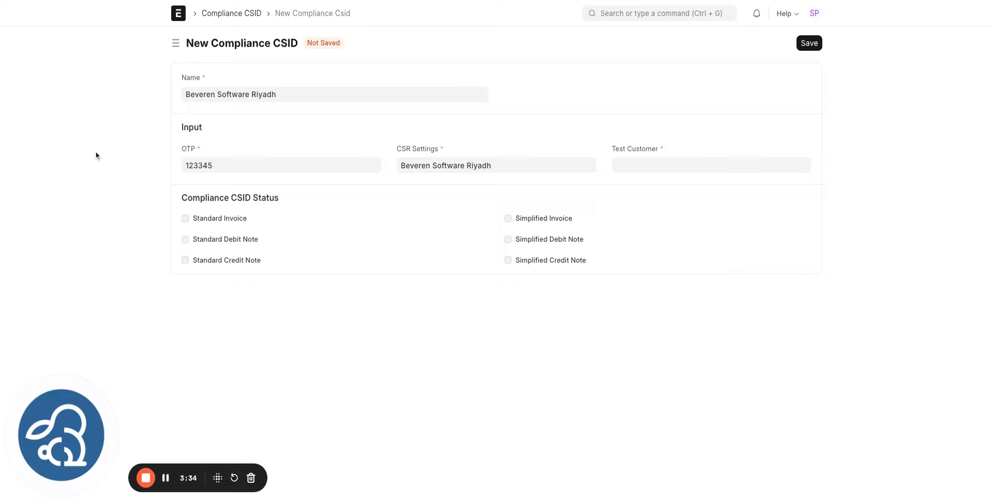
{"action": "left_click", "coordinate": [649, 160]}
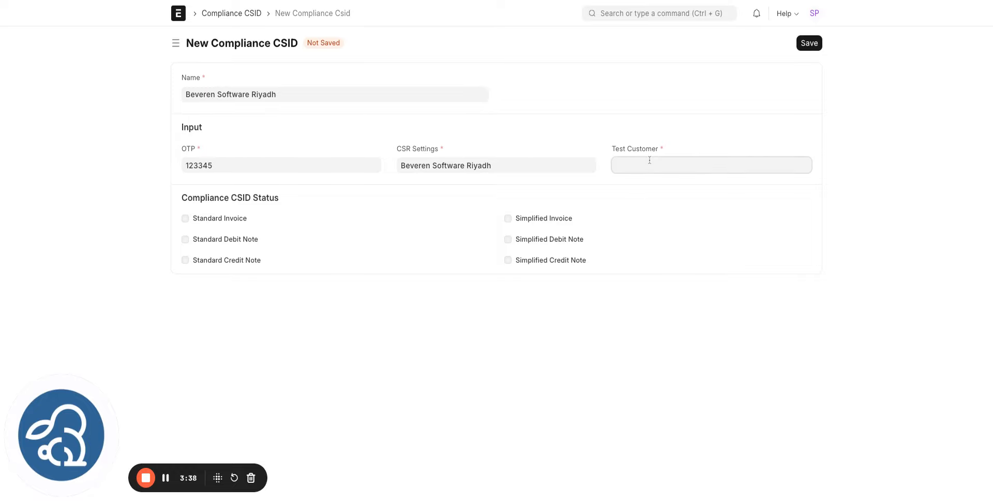
{"action": "left_click", "coordinate": [644, 206]}
{"action": "left_click", "coordinate": [812, 44]}
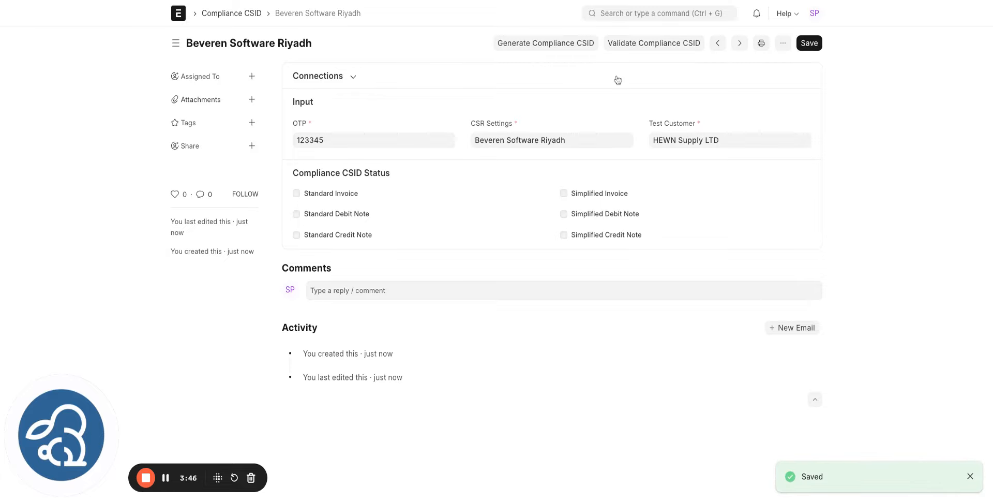
- Generate the Compliance CSID from ZATCA and close the progress dialog
{"action": "left_click", "coordinate": [566, 49]}
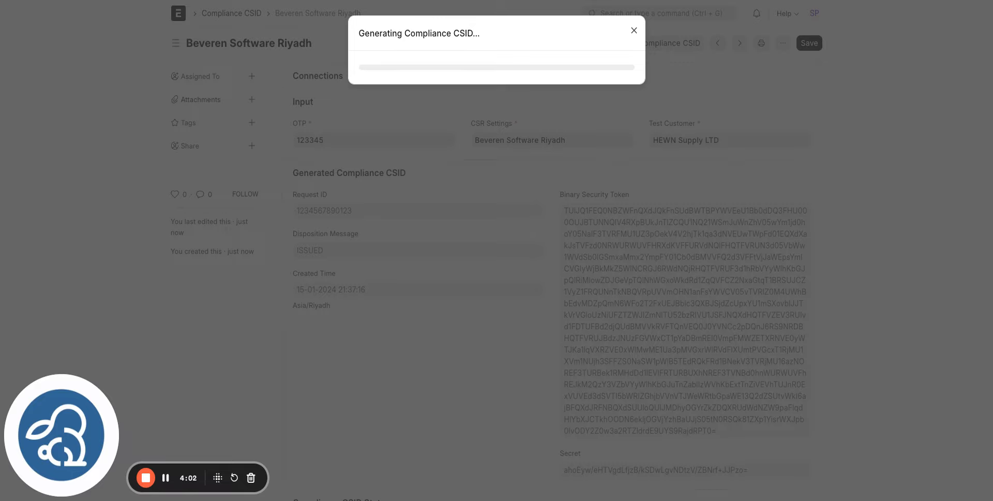
{"action": "left_click", "coordinate": [634, 32]}
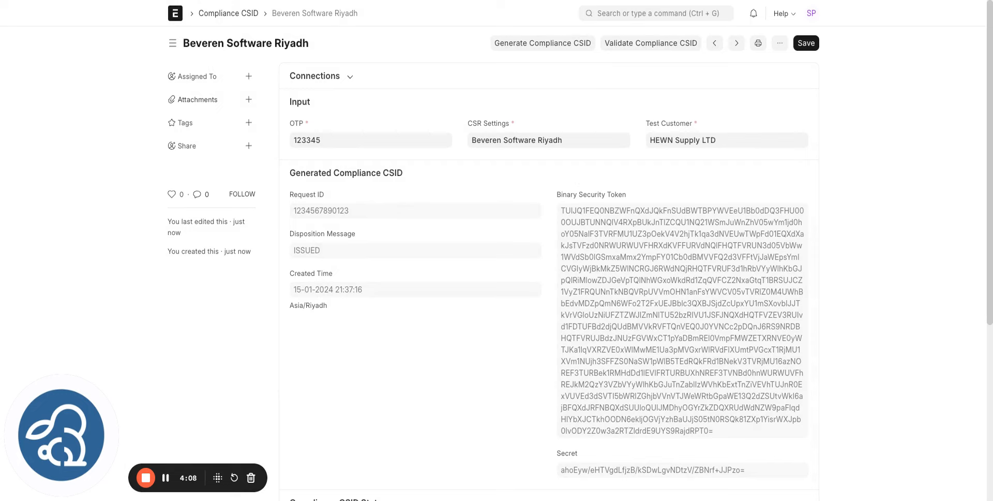
{"action": "scroll", "coordinate": [548, 258], "scroll_direction": "down", "scroll_amount": 2}
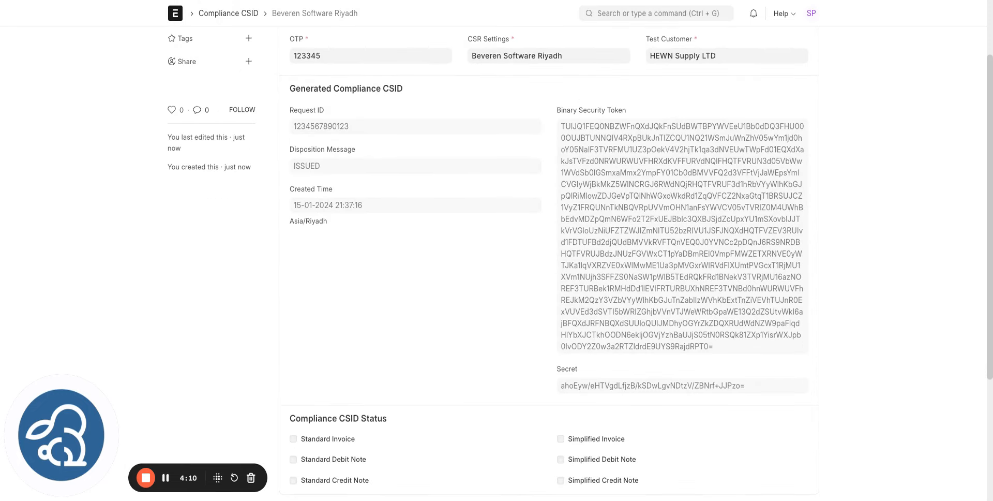
{"action": "scroll", "coordinate": [548, 259], "scroll_direction": "up", "scroll_amount": 2}
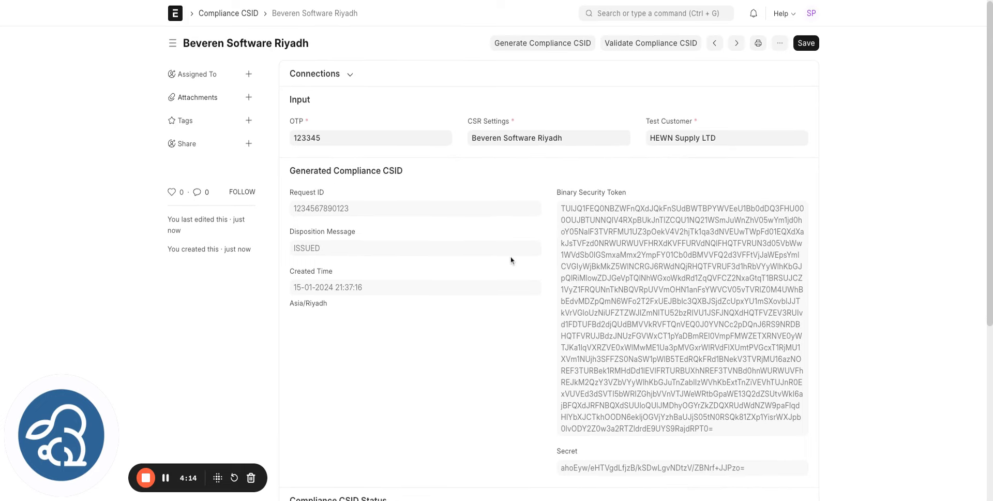
- Validate the Compliance CSID, passing the Standard Invoice, Debit Note and Credit Note checks
{"action": "left_click", "coordinate": [647, 49]}
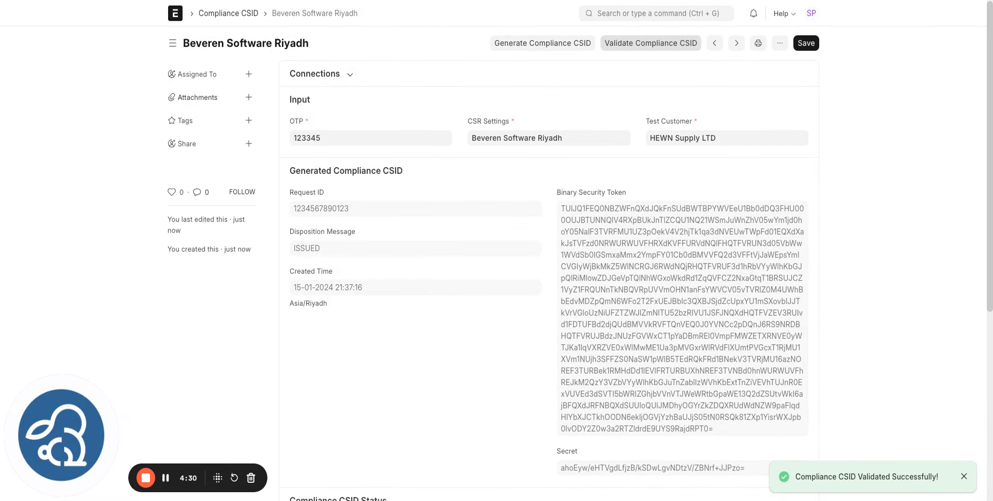
{"action": "scroll", "coordinate": [425, 247], "scroll_direction": "down", "scroll_amount": 4}
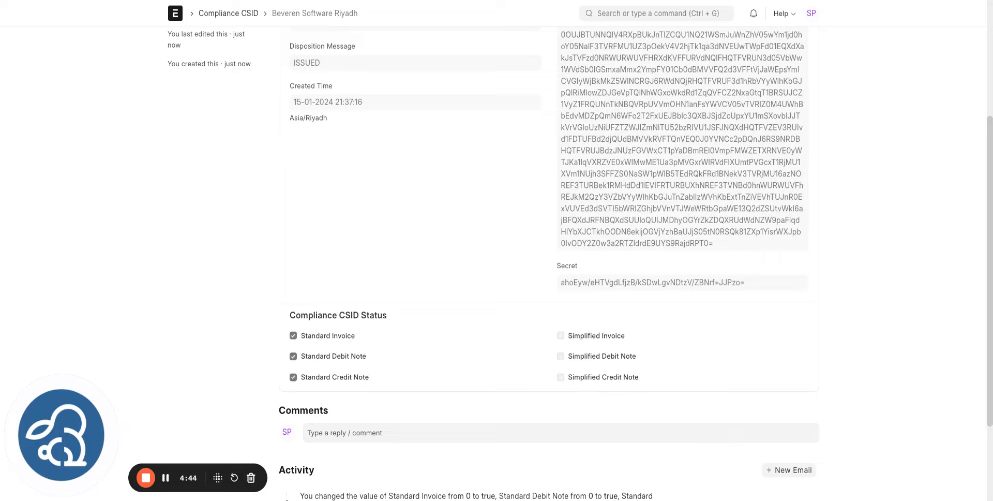
{"action": "scroll", "coordinate": [507, 280], "scroll_direction": "up", "scroll_amount": 4}
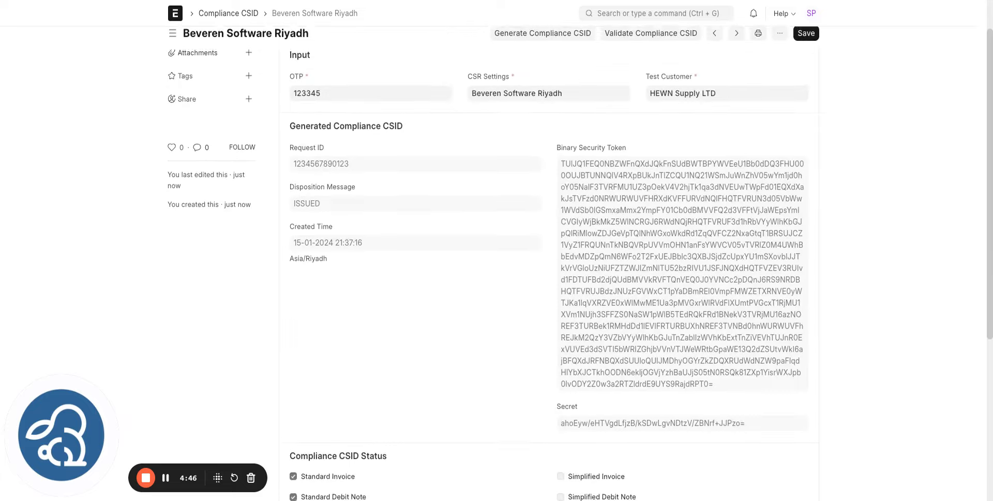
- Create and save a Production CSID named Beveren Software Riyadh, linked to the Compliance CSID
{"action": "left_click", "coordinate": [350, 77]}
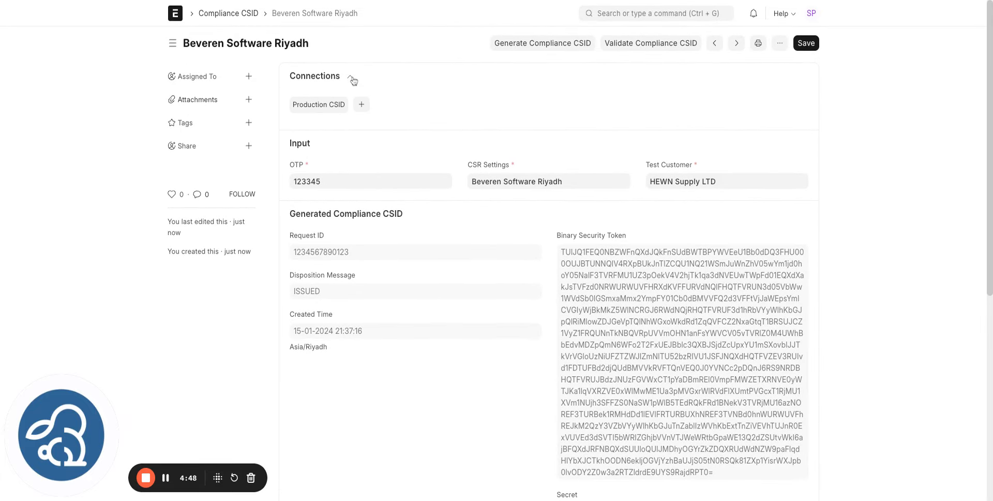
{"action": "left_click", "coordinate": [362, 106]}
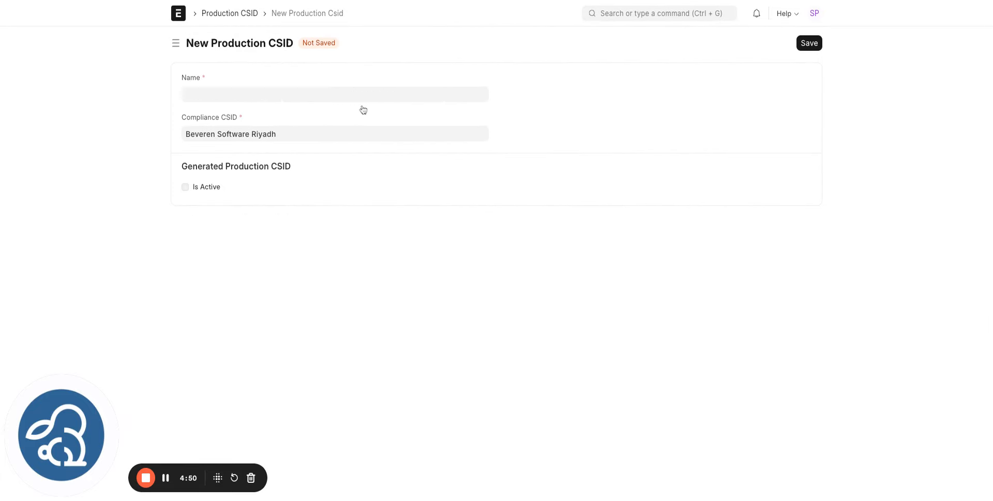
{"action": "left_click_drag", "start_coordinate": [297, 133], "coordinate": [133, 134]}
{"action": "key", "text": "ctrl+c"}
{"action": "left_click", "coordinate": [220, 94]}
{"action": "key", "text": "ctrl+v"}
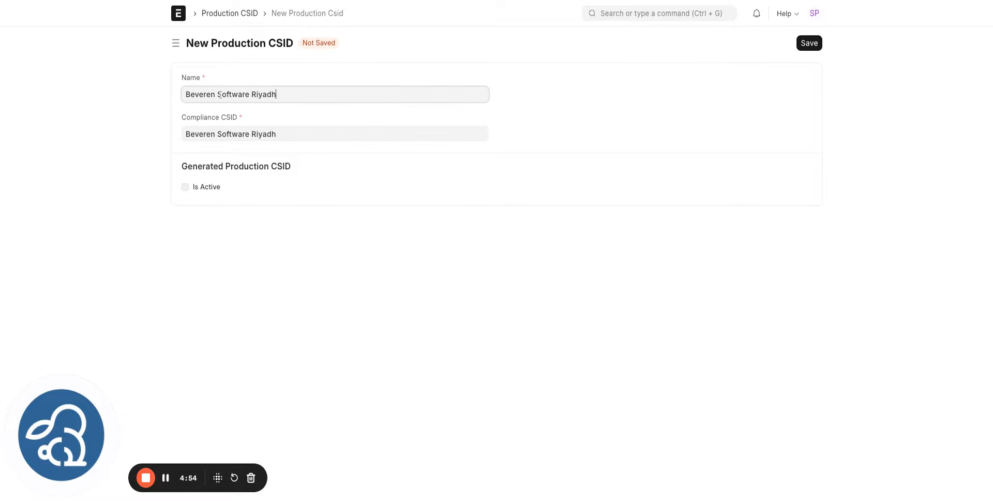
{"action": "left_click", "coordinate": [814, 46]}
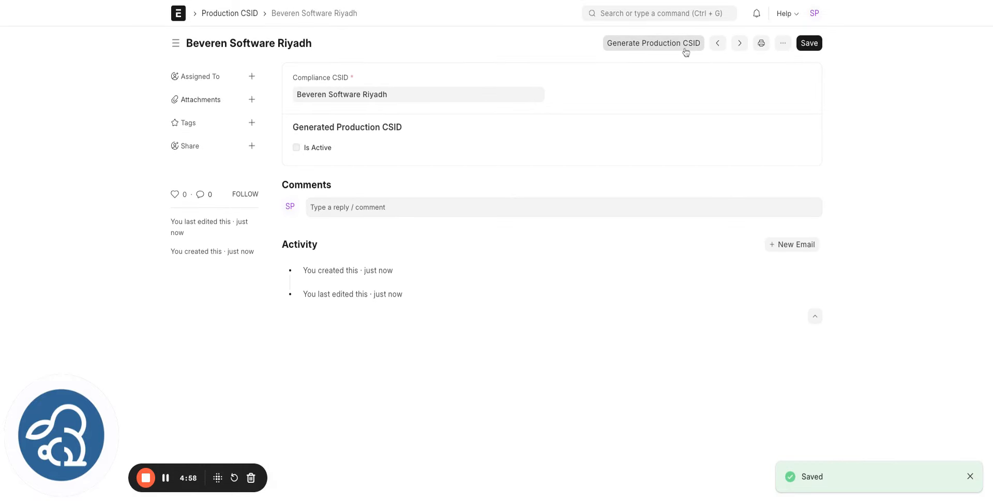
- Generate the production CSID and review its issued, active status and token
{"action": "left_click", "coordinate": [672, 48]}
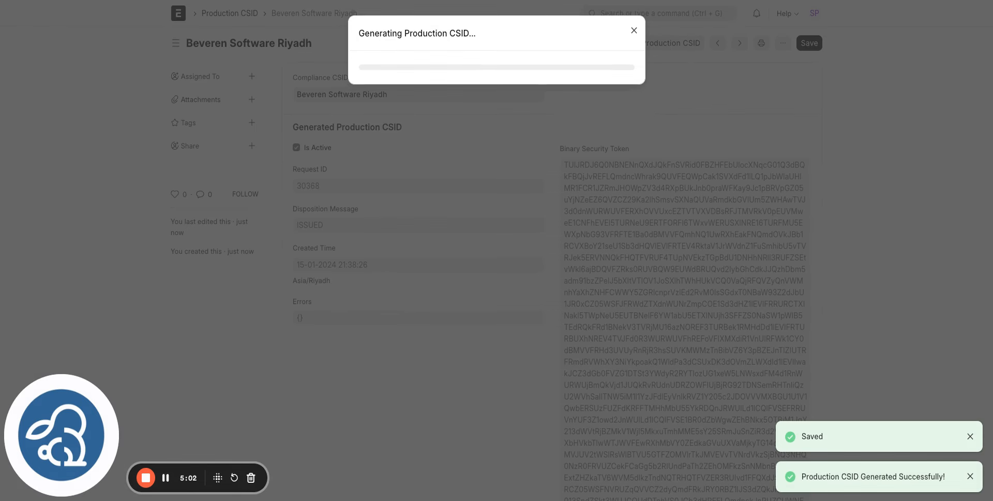
{"action": "left_click", "coordinate": [634, 30]}
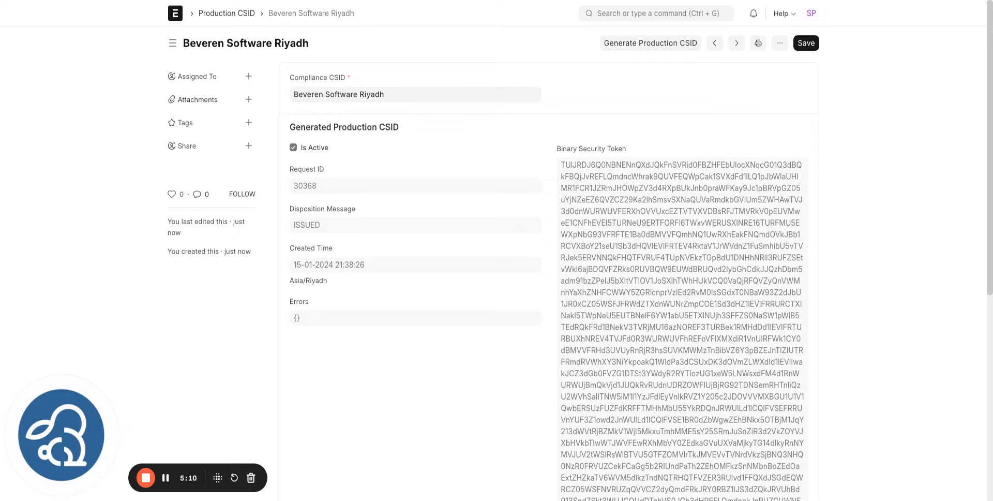
{"action": "scroll", "coordinate": [576, 259], "scroll_direction": "down", "scroll_amount": 2}
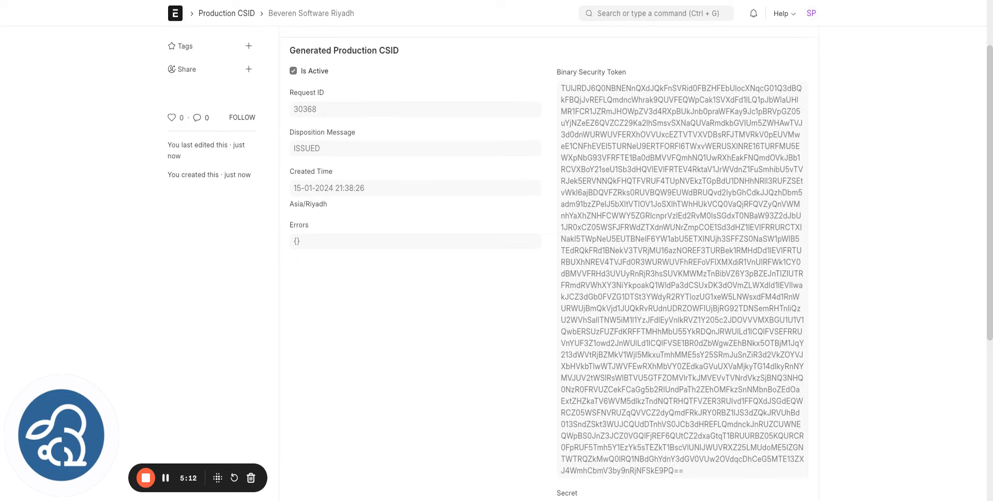
{"action": "scroll", "coordinate": [577, 259], "scroll_direction": "down", "scroll_amount": 5}
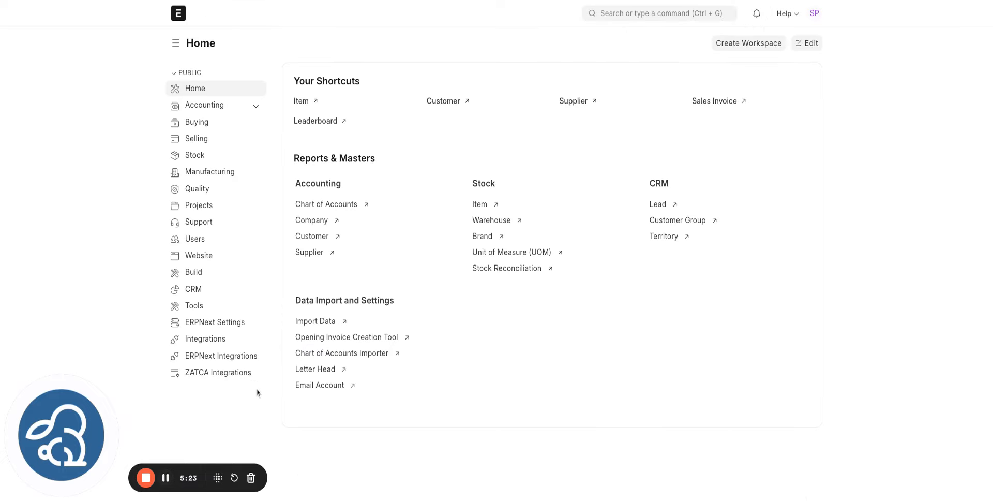
- Set Beveren Software Riyadh as Default Production CSID in Zatca Settings, then go to Selling
{"action": "left_click", "coordinate": [243, 380]}
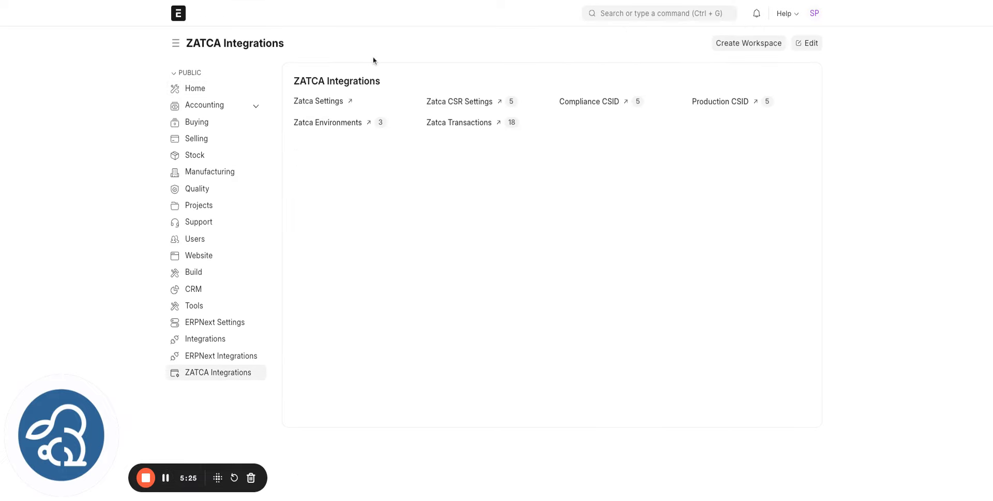
{"action": "left_click", "coordinate": [320, 103]}
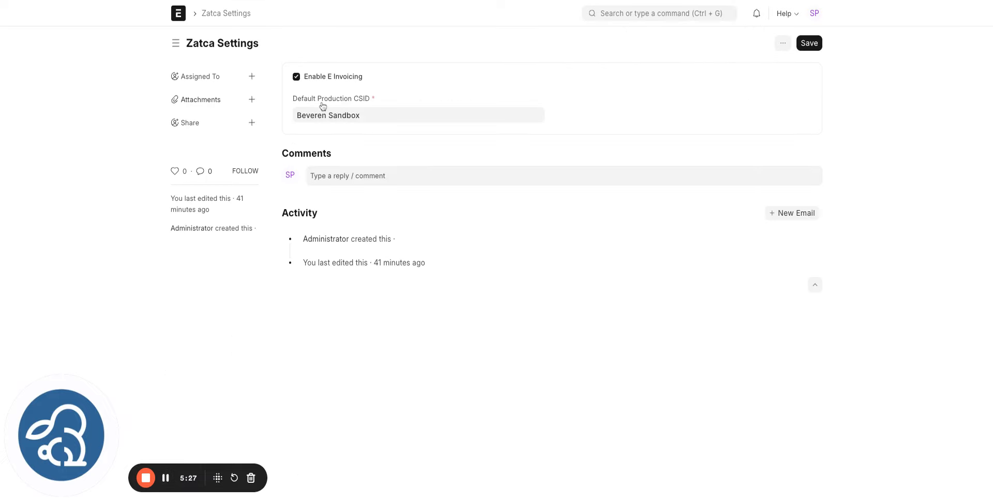
{"action": "left_click", "coordinate": [322, 113]}
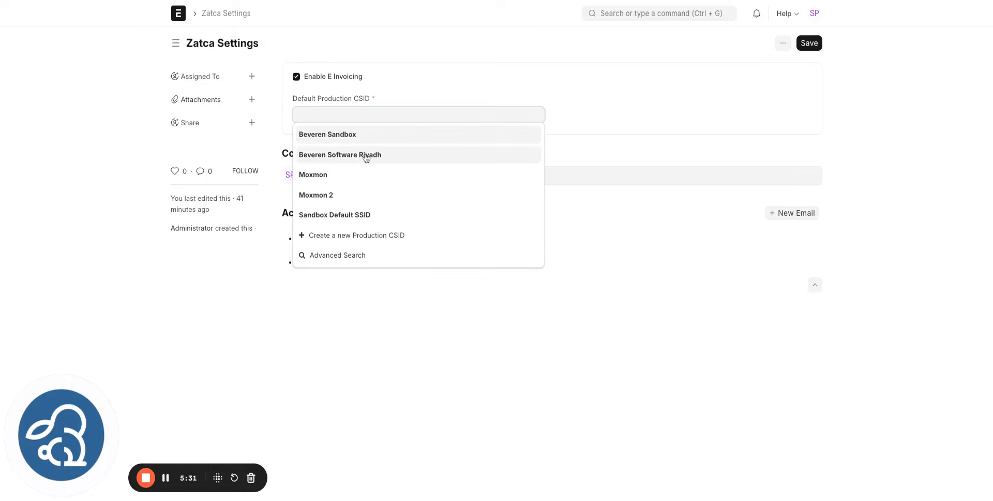
{"action": "left_click", "coordinate": [366, 155]}
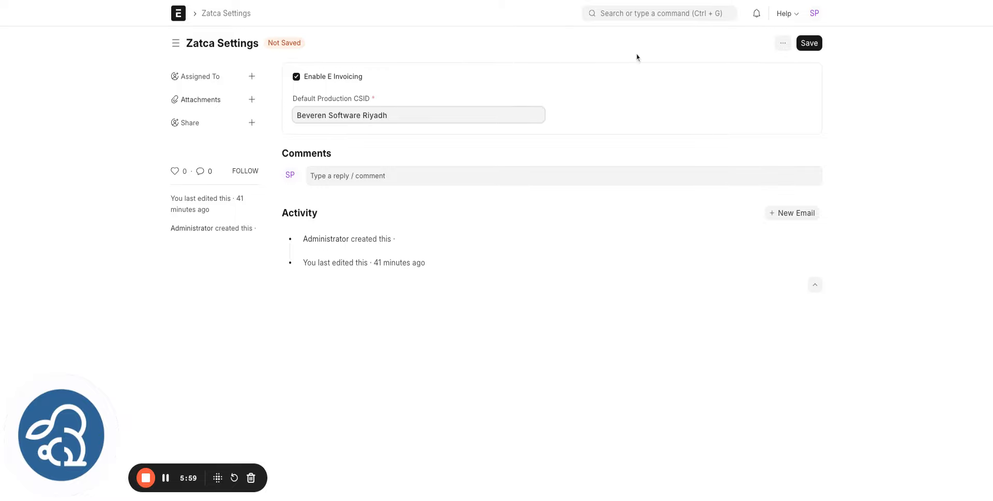
{"action": "left_click", "coordinate": [166, 478]}
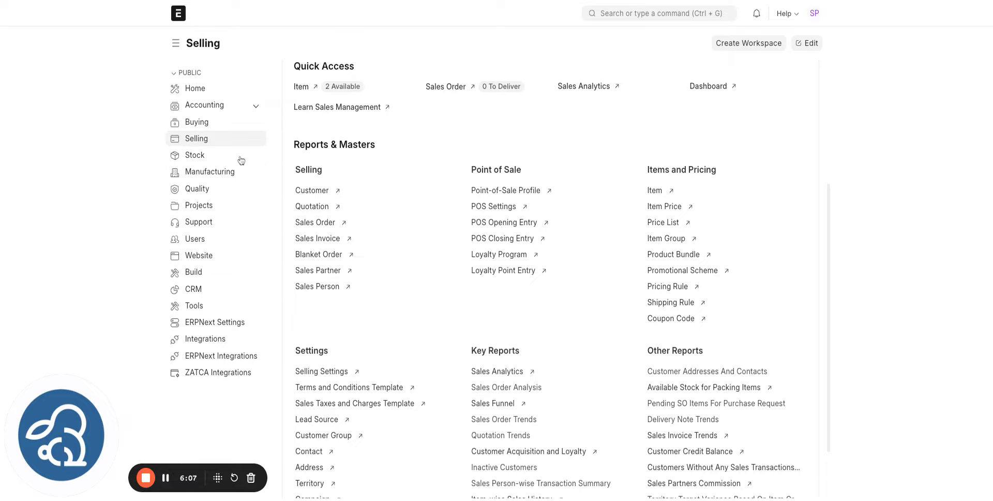
- Start a new Sales Invoice with customer HEWN Supply LTD and open that customer's record
{"action": "left_click", "coordinate": [317, 238]}
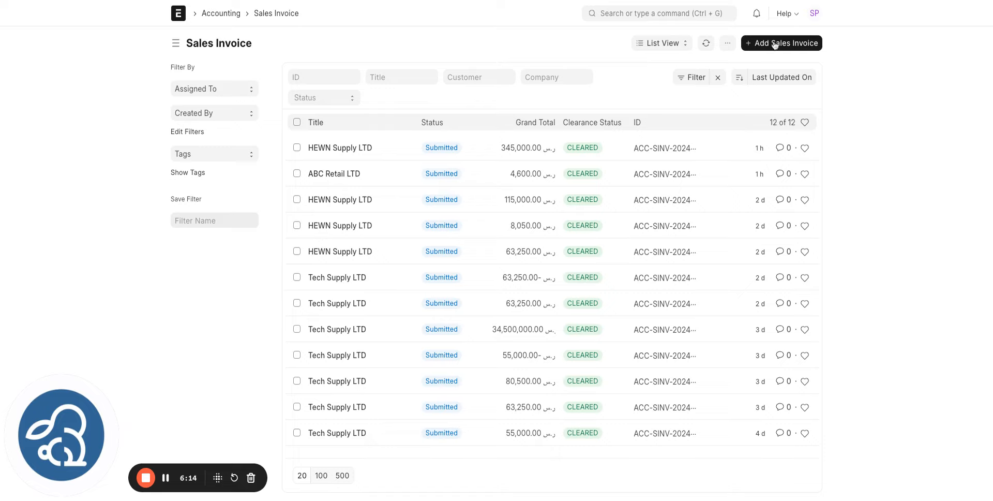
{"action": "left_click", "coordinate": [796, 48]}
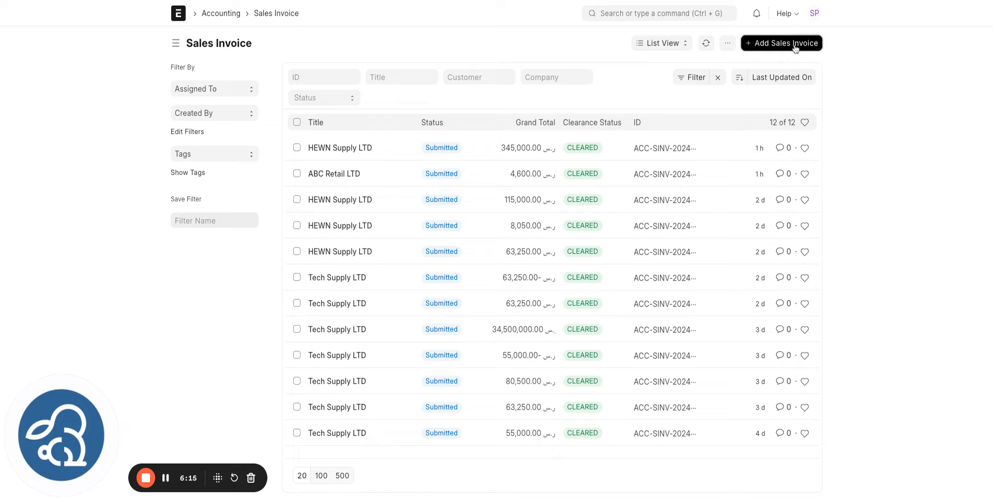
{"action": "left_click", "coordinate": [238, 156]}
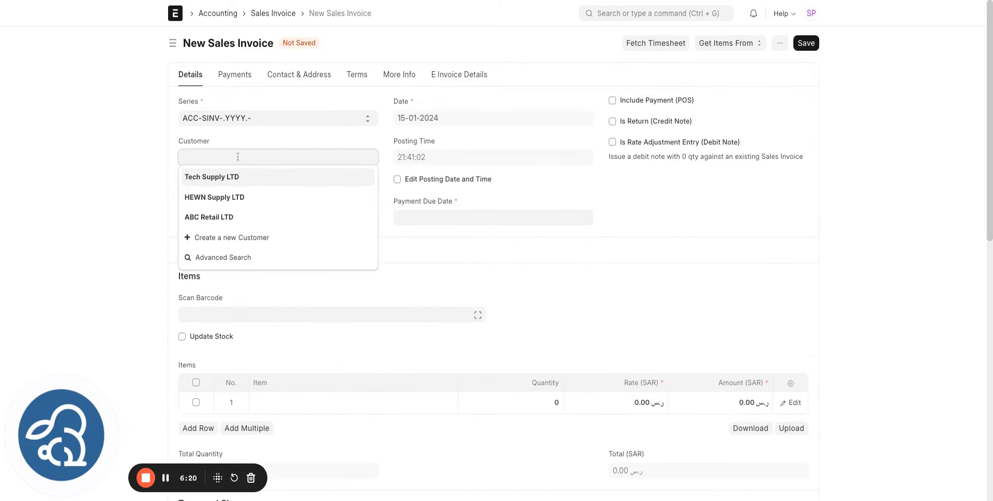
{"action": "left_click", "coordinate": [228, 197]}
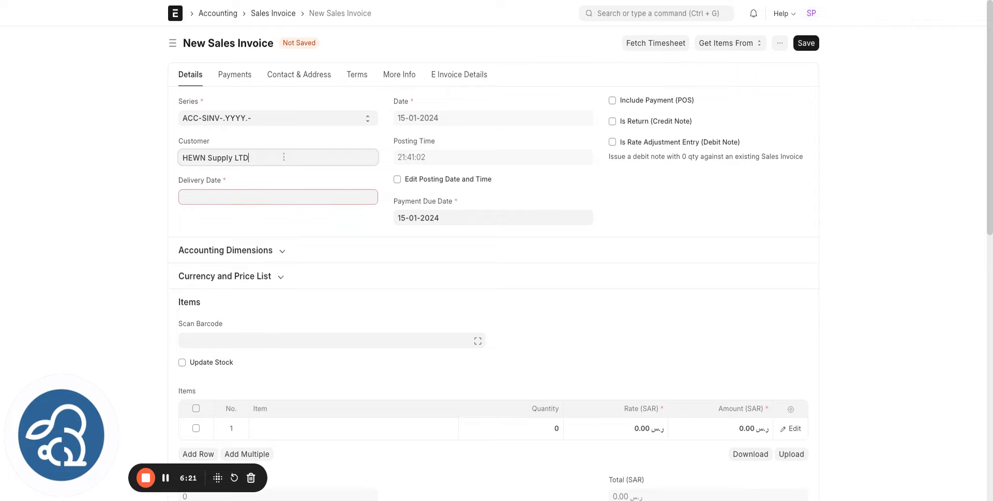
{"action": "left_click", "coordinate": [229, 193]}
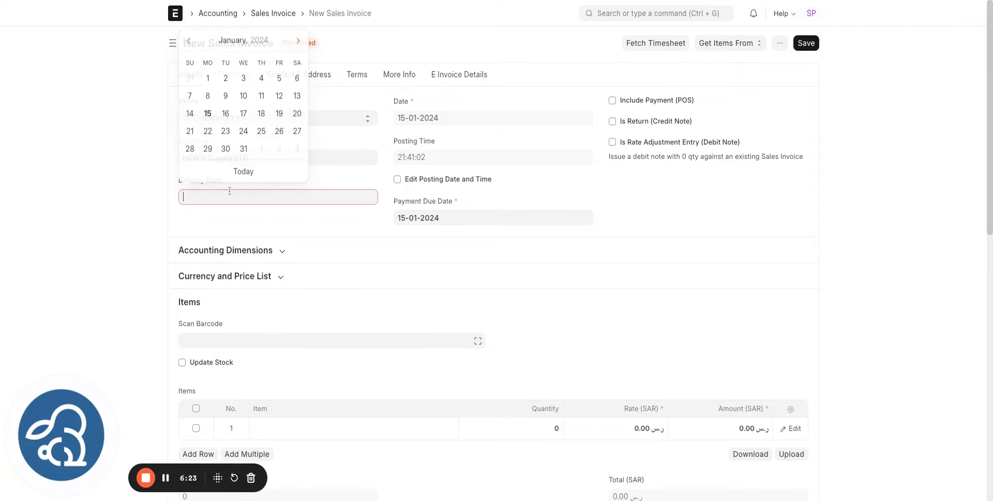
{"action": "left_click", "coordinate": [325, 158]}
{"action": "left_click", "coordinate": [372, 159]}
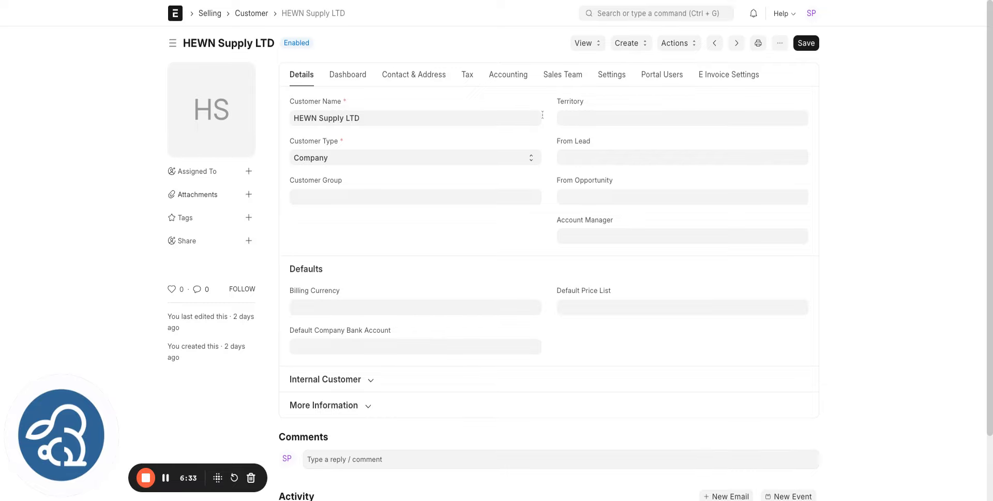
- Review HEWN Supply LTD's E Invoice Settings (VAT number, address), then return to the new invoice
{"action": "left_click", "coordinate": [735, 80]}
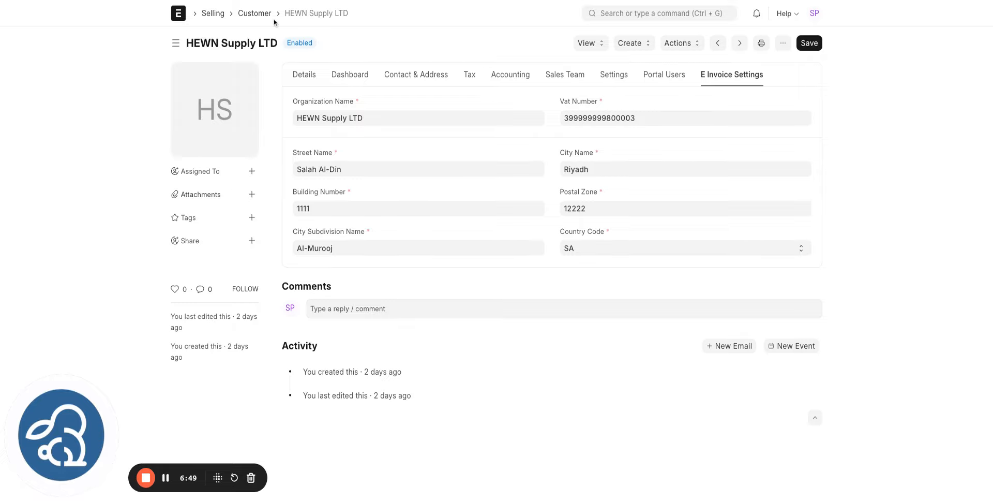
{"action": "left_click", "coordinate": [220, 1]}
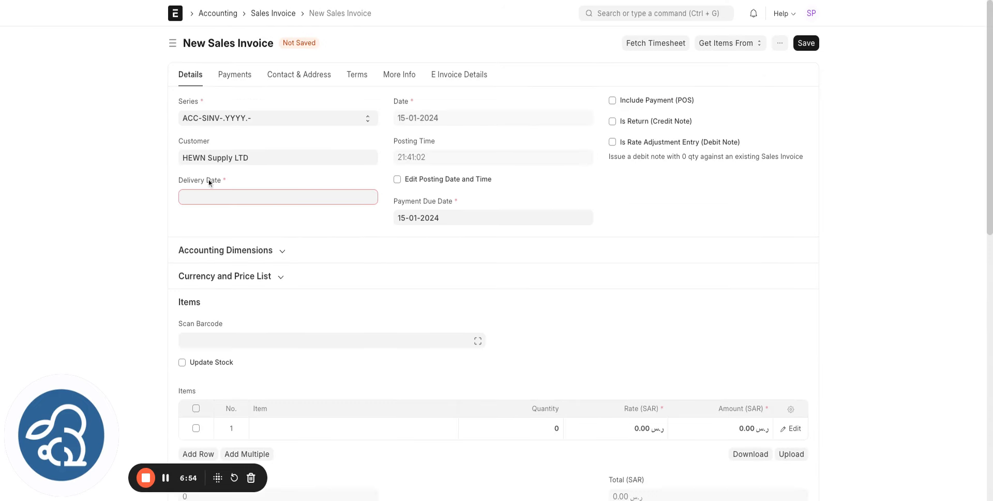
- Set both the delivery date and payment due date to 31-01-2024
{"action": "left_click", "coordinate": [206, 196]}
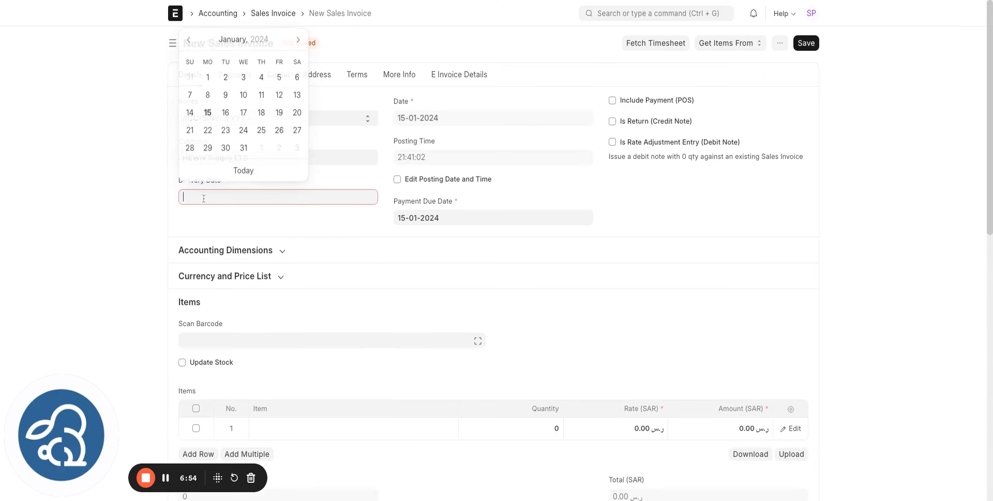
{"action": "left_click", "coordinate": [244, 148]}
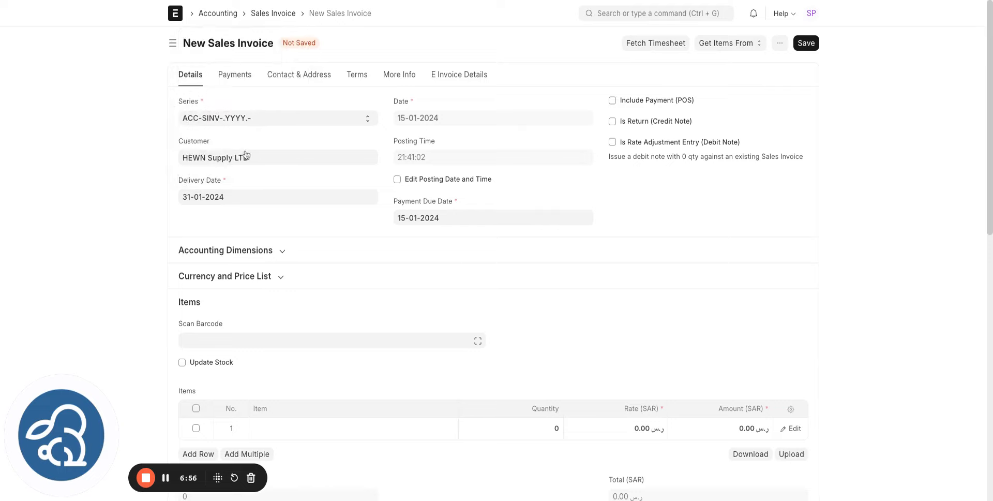
{"action": "left_click", "coordinate": [452, 220]}
{"action": "left_click", "coordinate": [459, 169]}
- Add Lenova Laptop as the first item with quantity 10
{"action": "scroll", "coordinate": [408, 157], "scroll_direction": "down", "scroll_amount": 5}
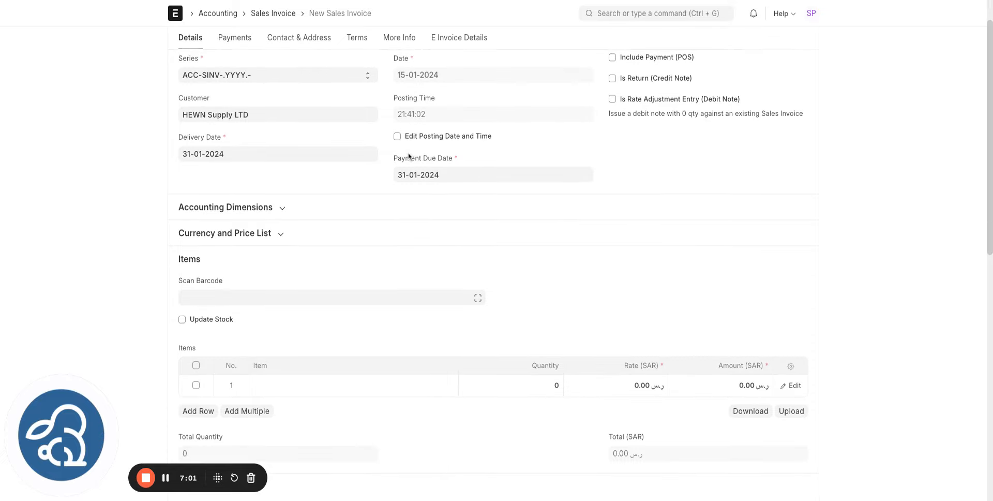
{"action": "left_click", "coordinate": [317, 311]}
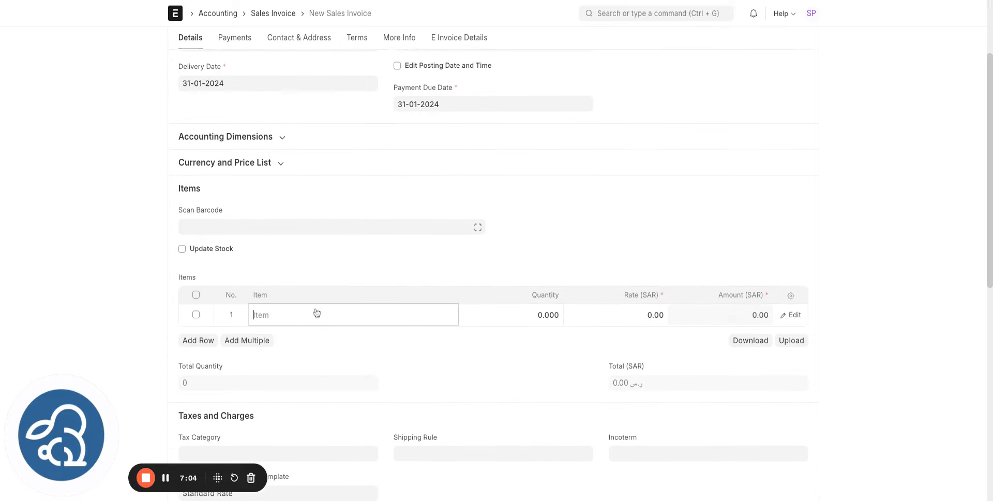
{"action": "left_click", "coordinate": [289, 347]}
{"action": "left_click", "coordinate": [542, 318]}
{"action": "type", "text": "10"}
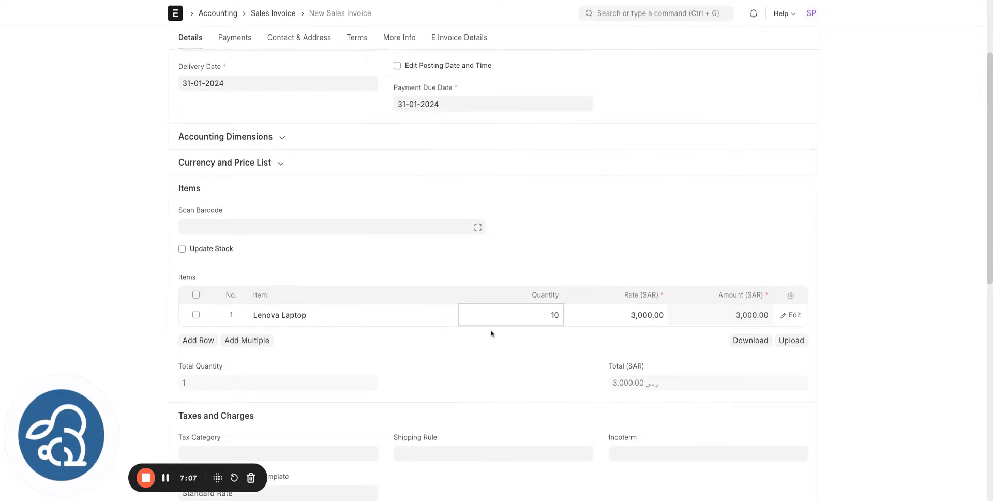
- Add Dell Laptop with quantity 5 and check the 57,500.00 SAR total with 15% VAT
{"action": "left_click", "coordinate": [201, 341]}
{"action": "left_click", "coordinate": [302, 342]}
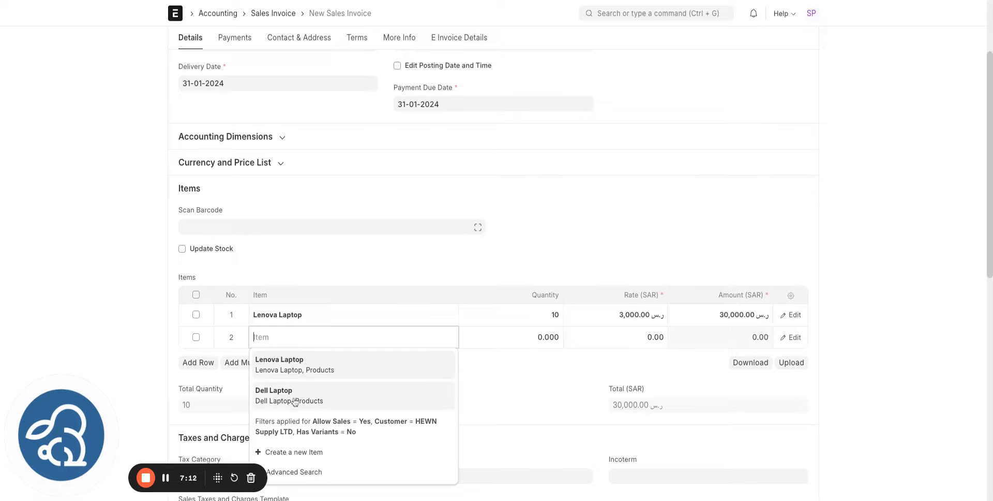
{"action": "left_click", "coordinate": [295, 402]}
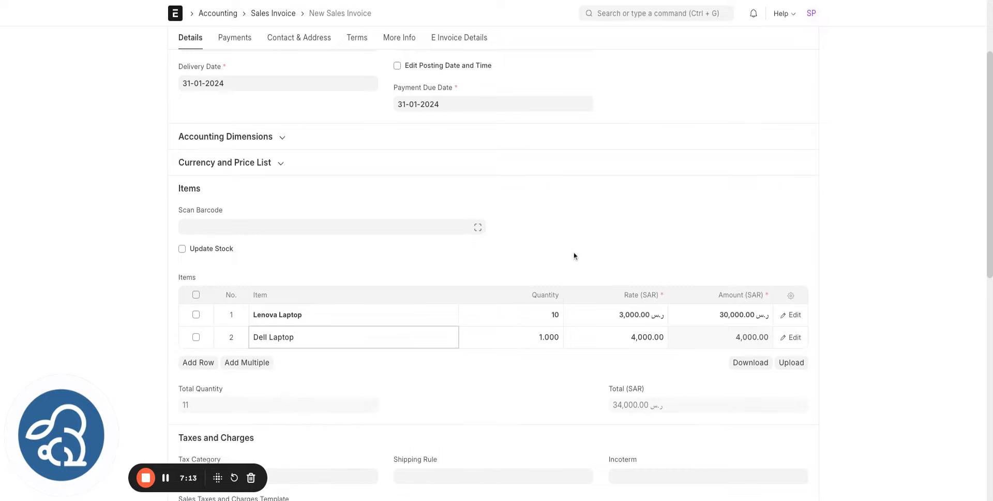
{"action": "left_click", "coordinate": [538, 337]}
{"action": "double_click", "coordinate": [538, 338]}
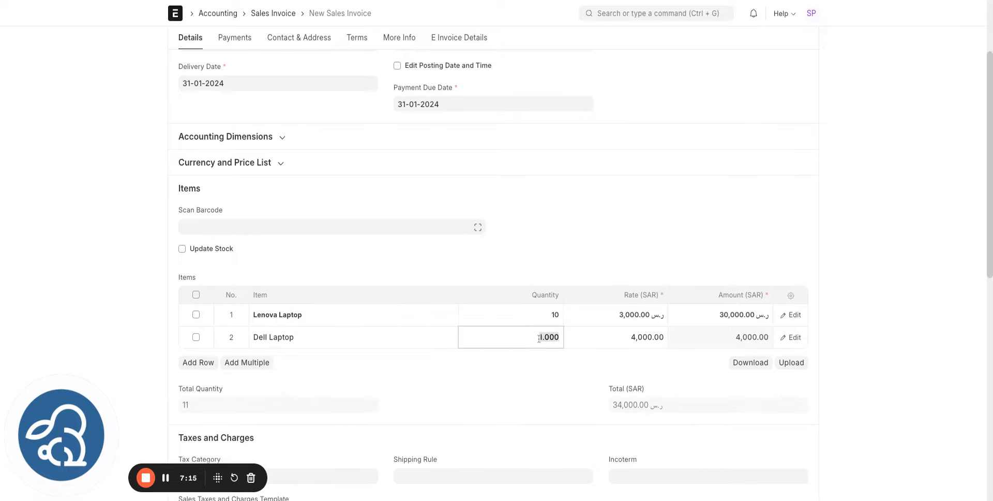
{"action": "type", "text": "5"}
{"action": "left_click", "coordinate": [879, 243]}
{"action": "scroll", "coordinate": [879, 243], "scroll_direction": "down", "scroll_amount": 2}
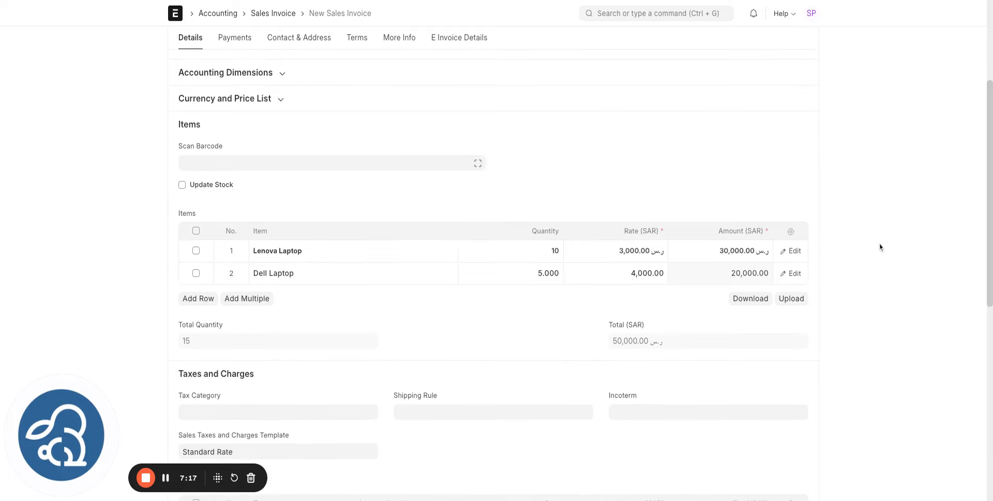
{"action": "scroll", "coordinate": [879, 243], "scroll_direction": "down", "scroll_amount": 1}
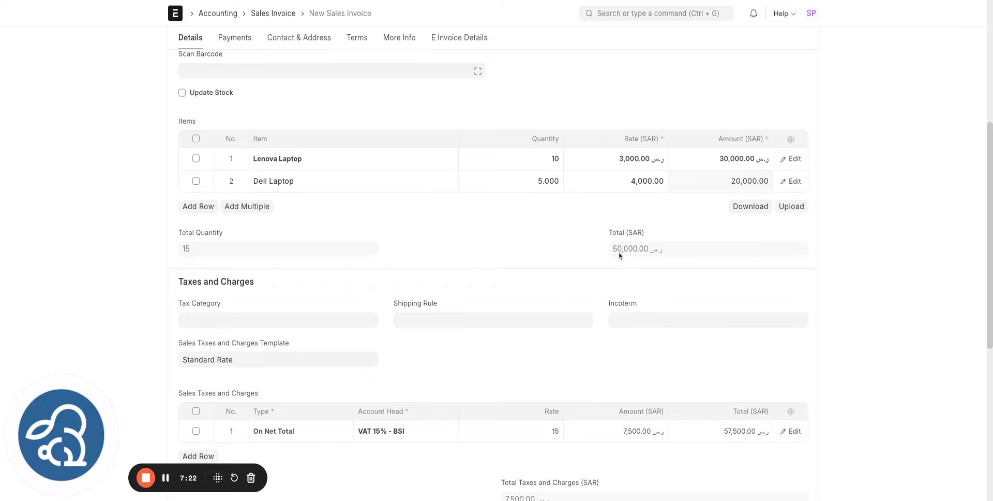
{"action": "scroll", "coordinate": [619, 252], "scroll_direction": "down", "scroll_amount": 2}
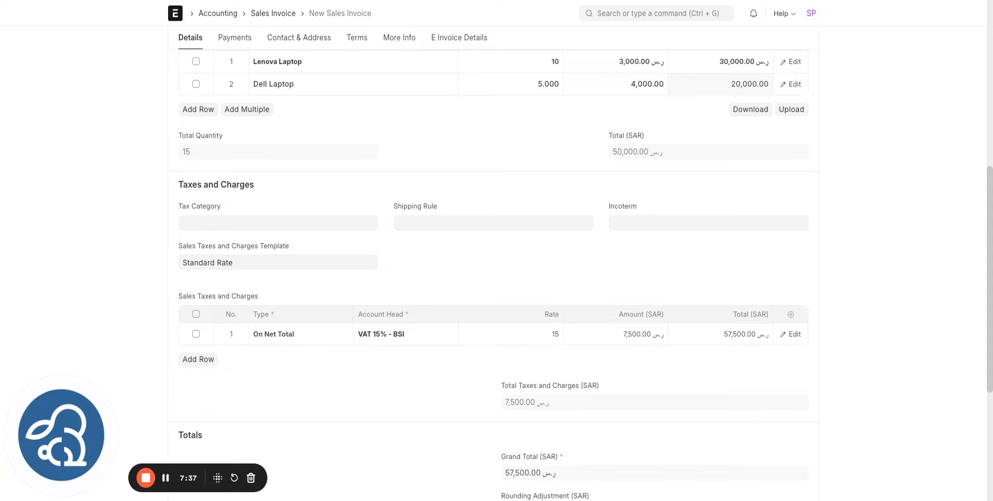
{"action": "scroll", "coordinate": [809, 45], "scroll_direction": "up", "scroll_amount": 8}
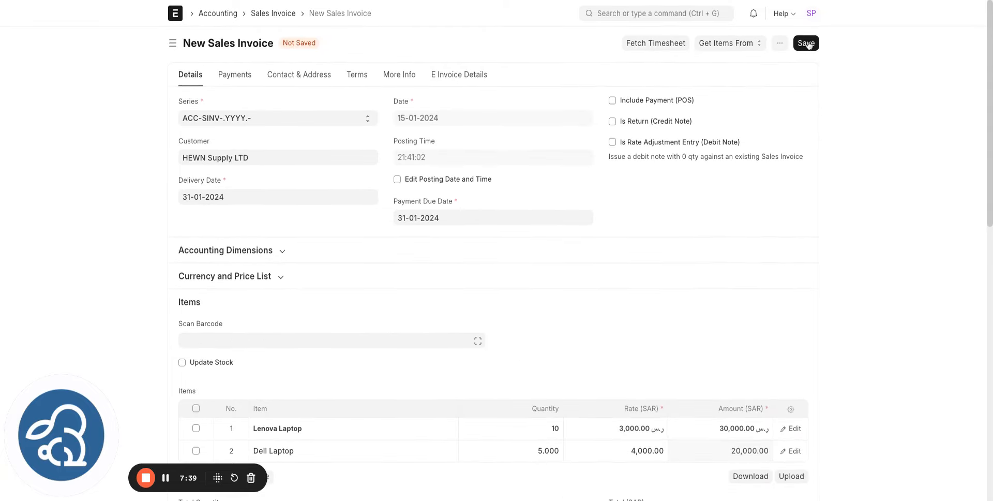
- Save the HEWN Supply LTD invoice ACC-SINV-2024-00013 as a draft and review it
{"action": "left_click", "coordinate": [806, 44]}
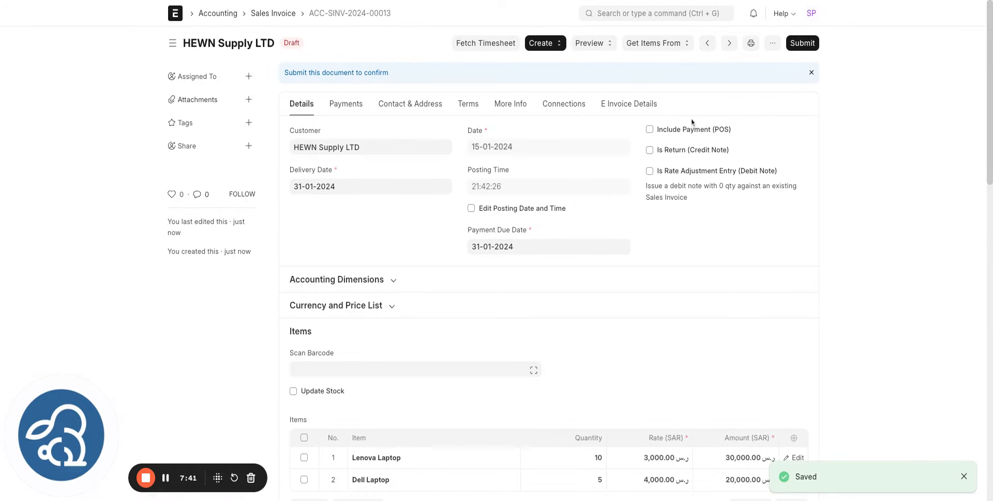
{"action": "scroll", "coordinate": [568, 209], "scroll_direction": "down", "scroll_amount": 10}
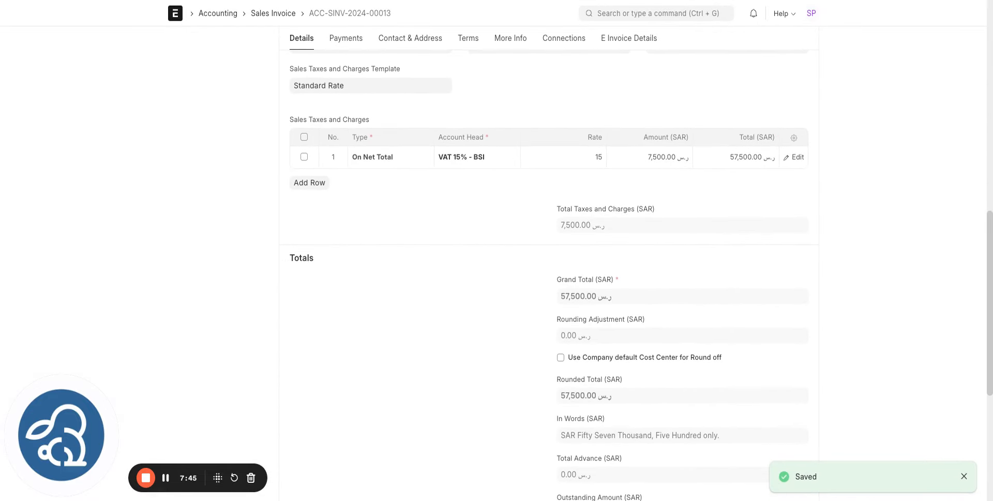
{"action": "scroll", "coordinate": [569, 258], "scroll_direction": "down", "scroll_amount": 4}
{"action": "scroll", "coordinate": [569, 258], "scroll_direction": "up", "scroll_amount": 10}
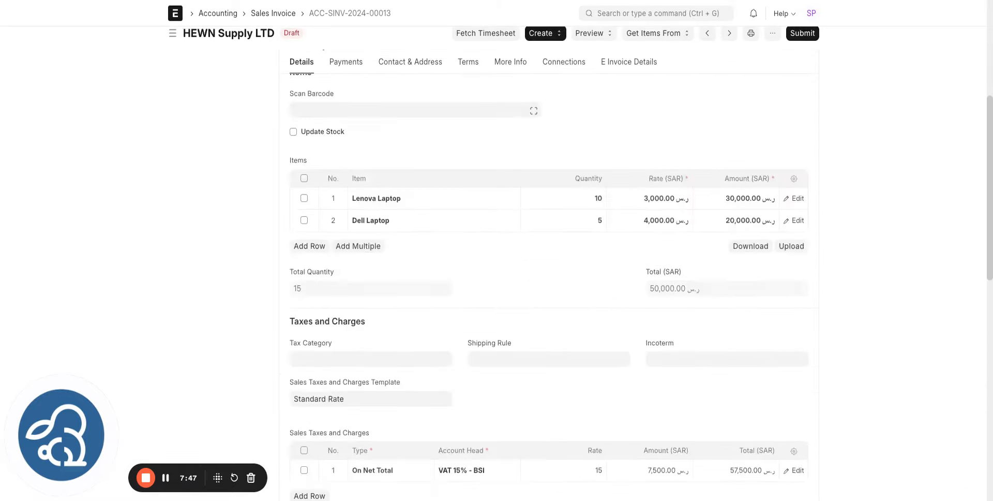
{"action": "scroll", "coordinate": [569, 259], "scroll_direction": "up", "scroll_amount": 2}
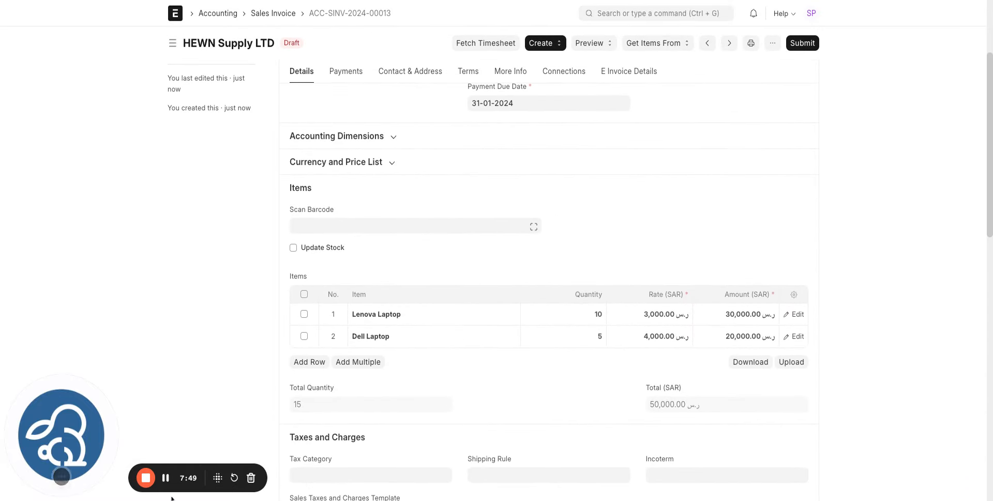
{"action": "scroll", "coordinate": [593, 261], "scroll_direction": "up", "scroll_amount": 3}
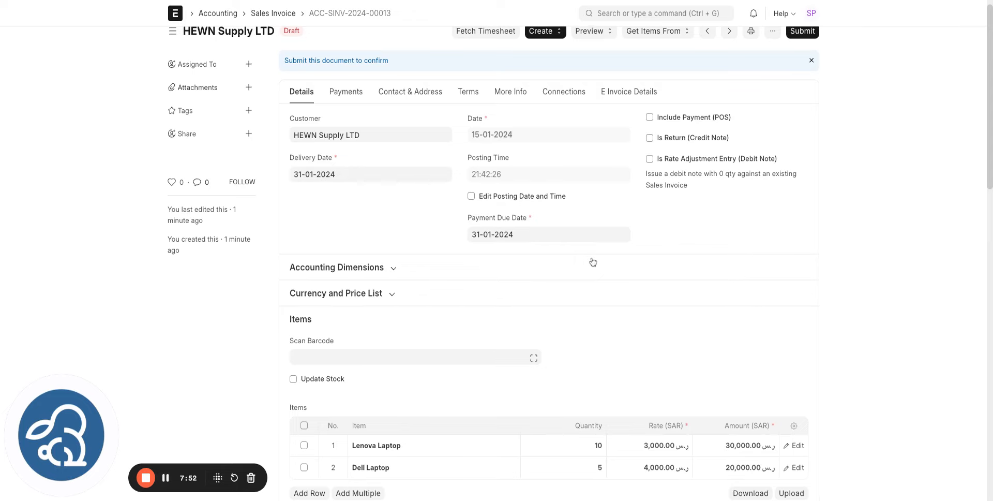
- Permanently submit the draft invoice, confirming with Yes
{"action": "scroll", "coordinate": [592, 262], "scroll_direction": "down", "scroll_amount": 2}
{"action": "scroll", "coordinate": [593, 262], "scroll_direction": "up", "scroll_amount": 3}
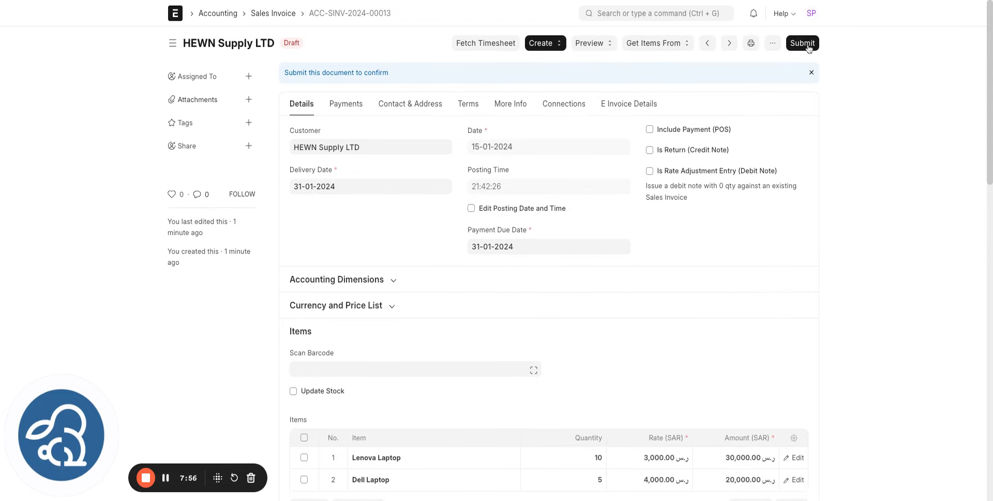
{"action": "left_click", "coordinate": [808, 46]}
{"action": "left_click", "coordinate": [620, 84]}
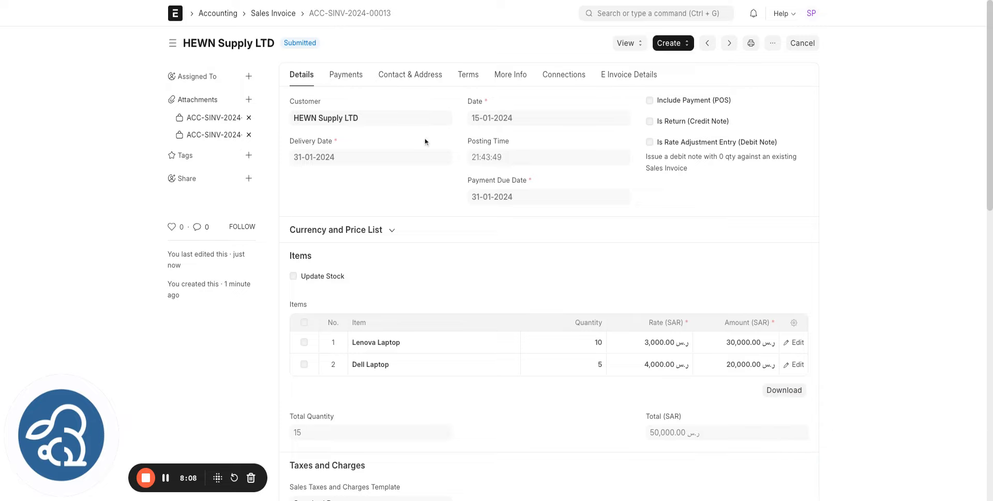
- Show the E Invoice Details and highlight the Invoice Type and Invoice Hash values
{"action": "left_click", "coordinate": [636, 76]}
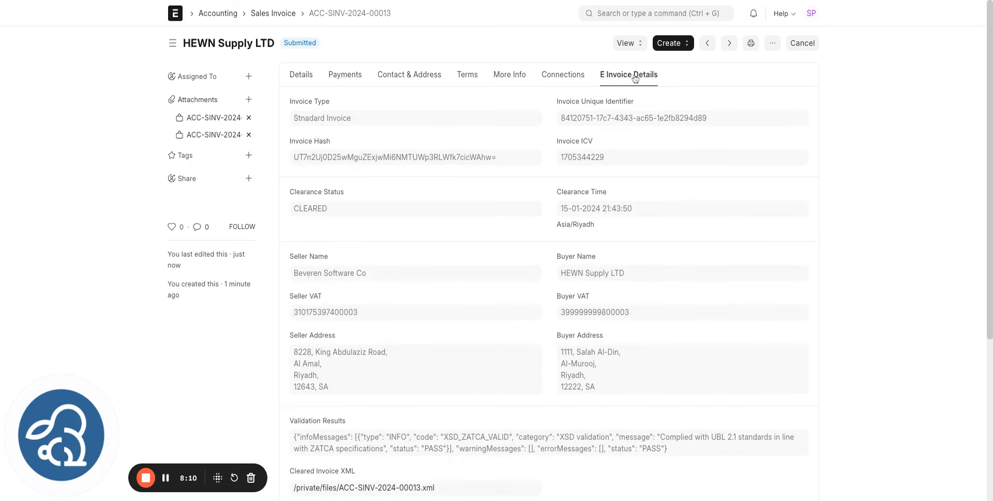
{"action": "triple_click", "coordinate": [294, 119]}
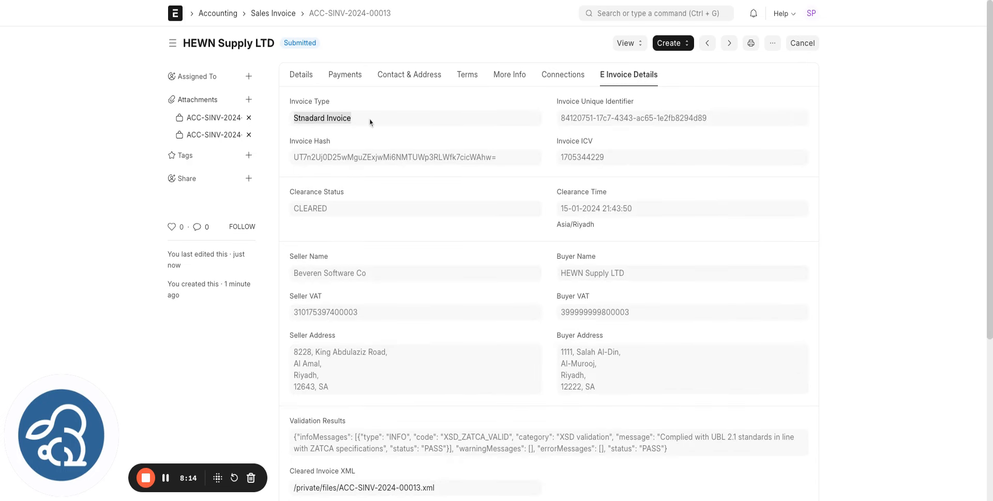
{"action": "left_click_drag", "start_coordinate": [294, 157], "coordinate": [485, 156]}
{"action": "scroll", "coordinate": [485, 157], "scroll_direction": "down", "scroll_amount": 2}
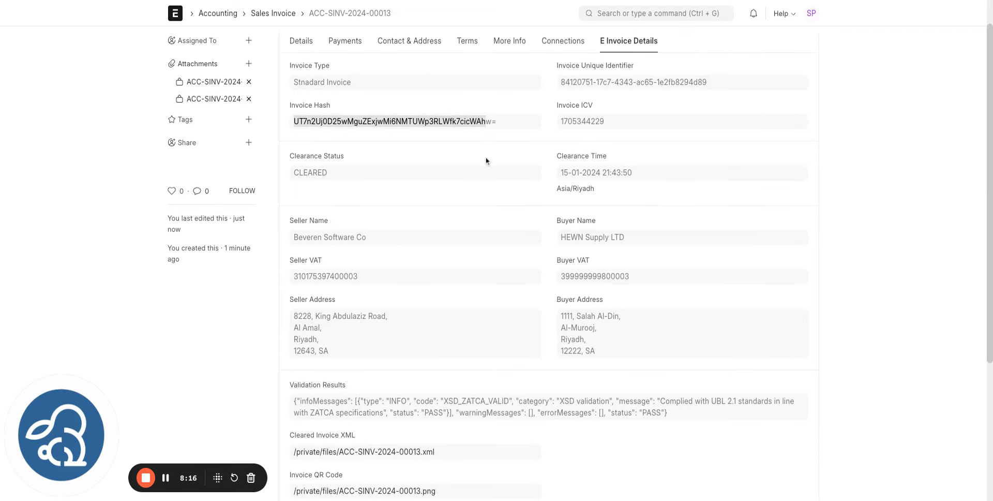
- Highlight the CLEARED clearance status and the PASS validation results
{"action": "left_click_drag", "start_coordinate": [296, 147], "coordinate": [339, 148]}
{"action": "scroll", "coordinate": [339, 148], "scroll_direction": "down", "scroll_amount": 1}
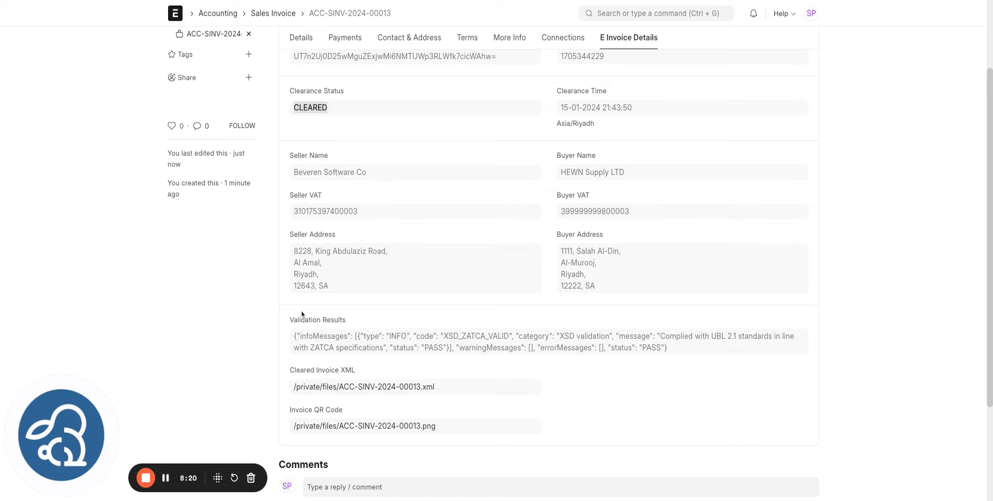
{"action": "triple_click", "coordinate": [295, 337]}
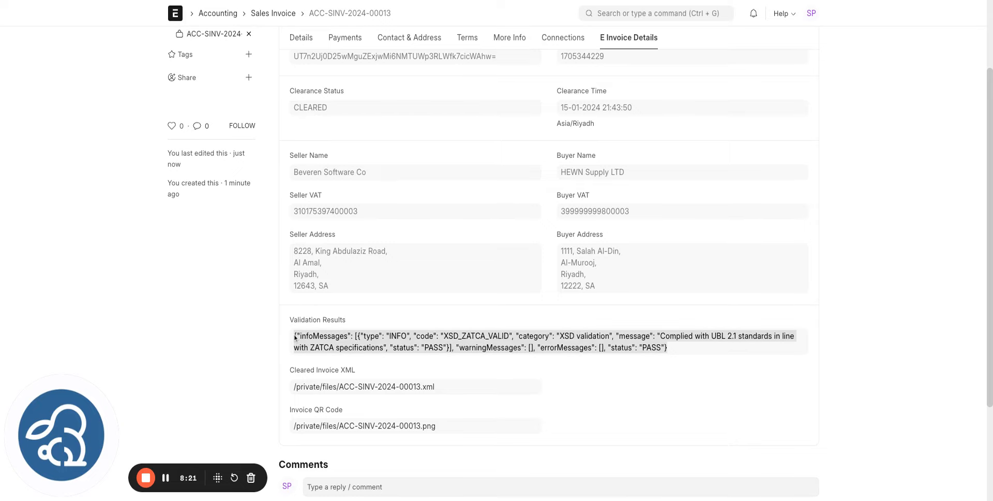
{"action": "double_click", "coordinate": [654, 350]}
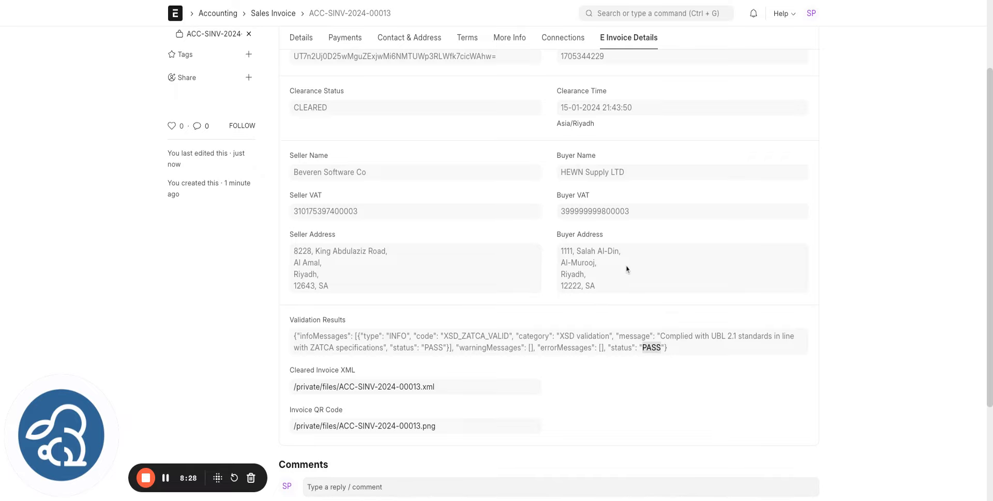
{"action": "scroll", "coordinate": [372, 281], "scroll_direction": "down", "scroll_amount": 1}
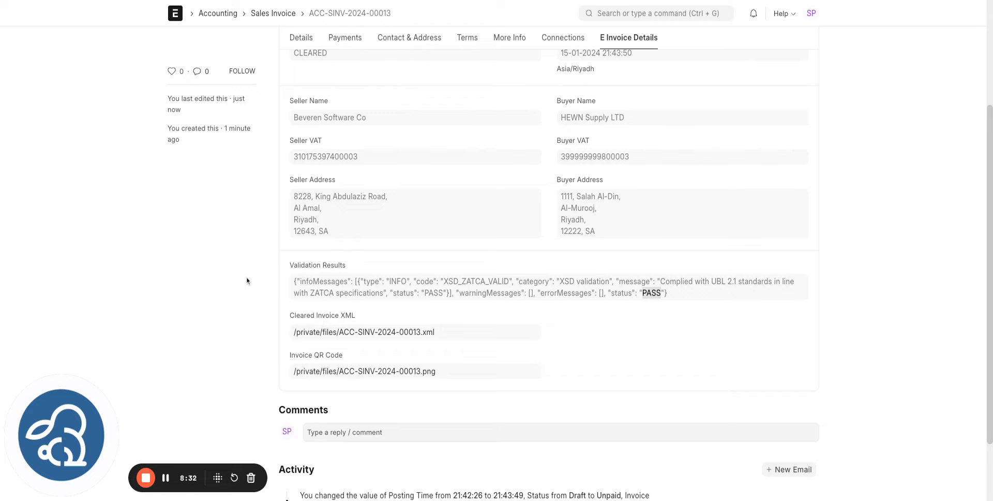
{"action": "scroll", "coordinate": [243, 253], "scroll_direction": "up", "scroll_amount": 3}
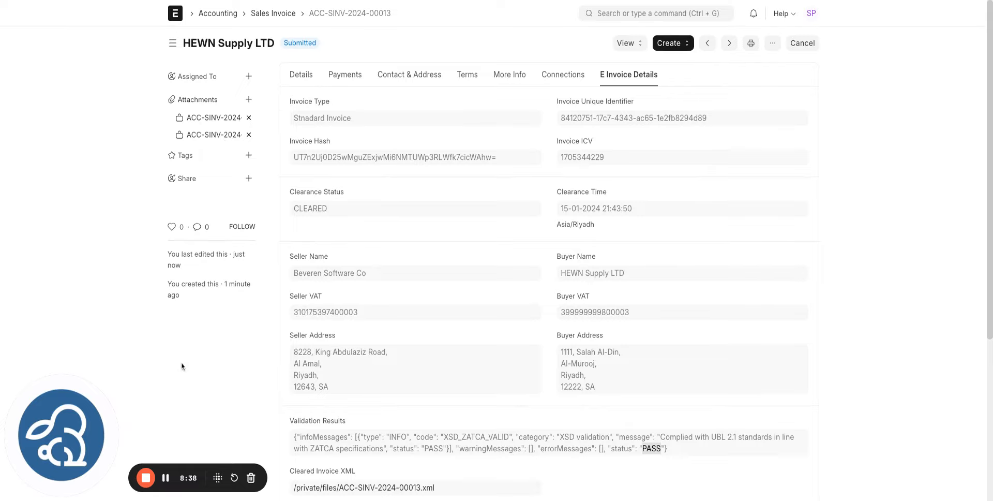
{"action": "left_click", "coordinate": [166, 477]}
- Preview the KSA Phase 2 QR print, then reopen ACC-SINV-2024-00013 on its Details tab
{"action": "left_click", "coordinate": [751, 43]}
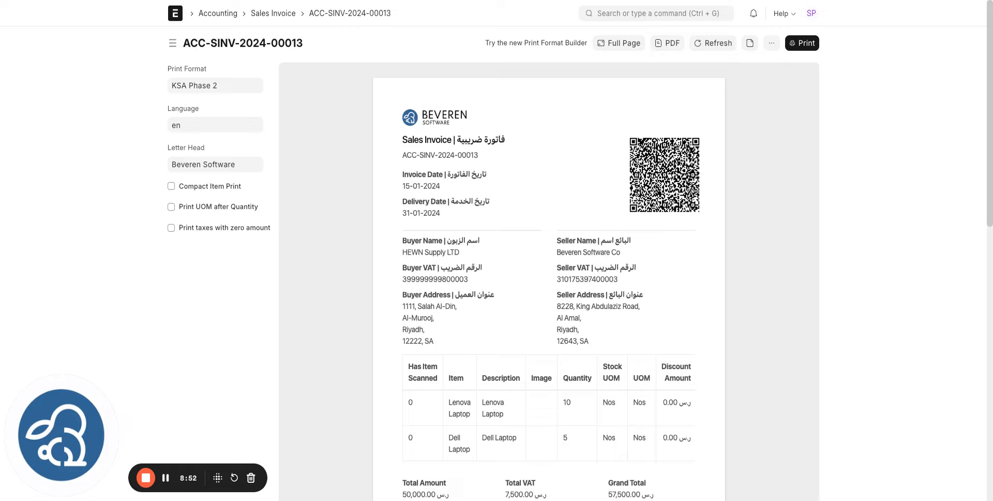
{"action": "left_click", "coordinate": [131, 0]}
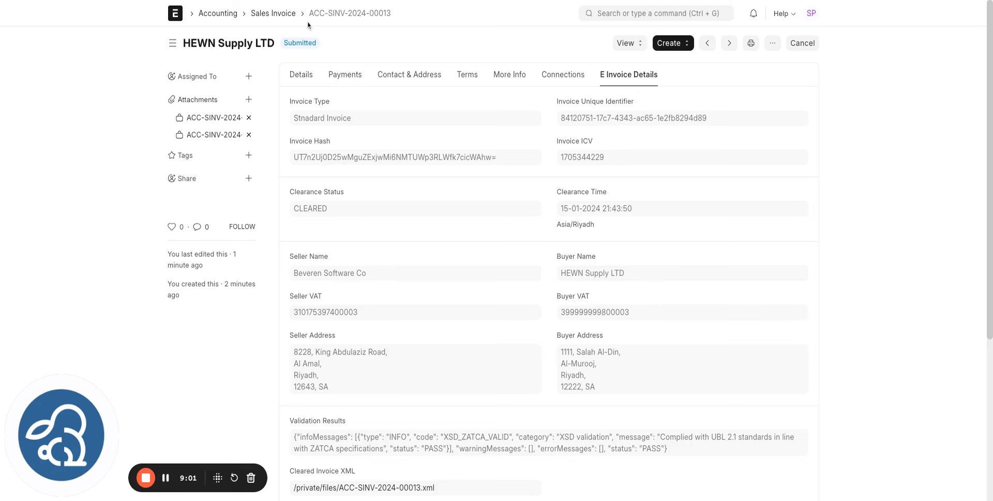
{"action": "left_click", "coordinate": [287, 17]}
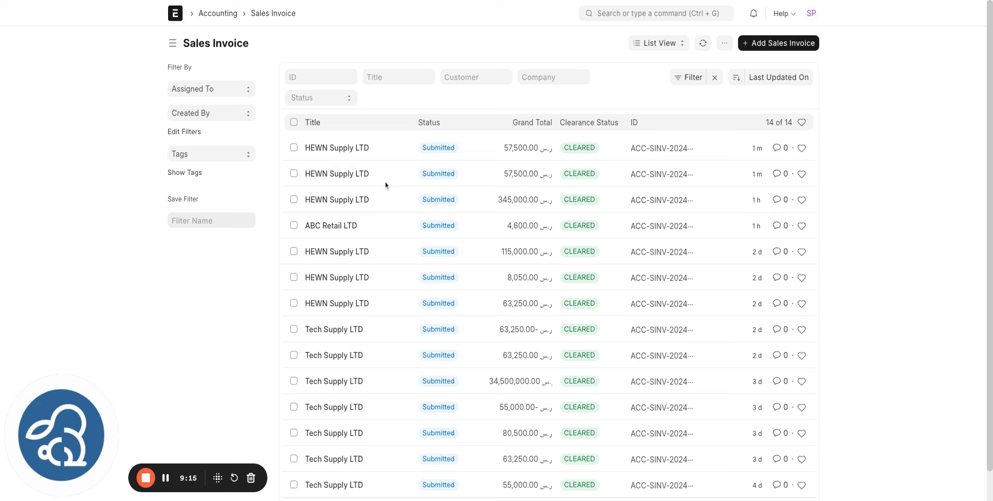
{"action": "left_click", "coordinate": [355, 153]}
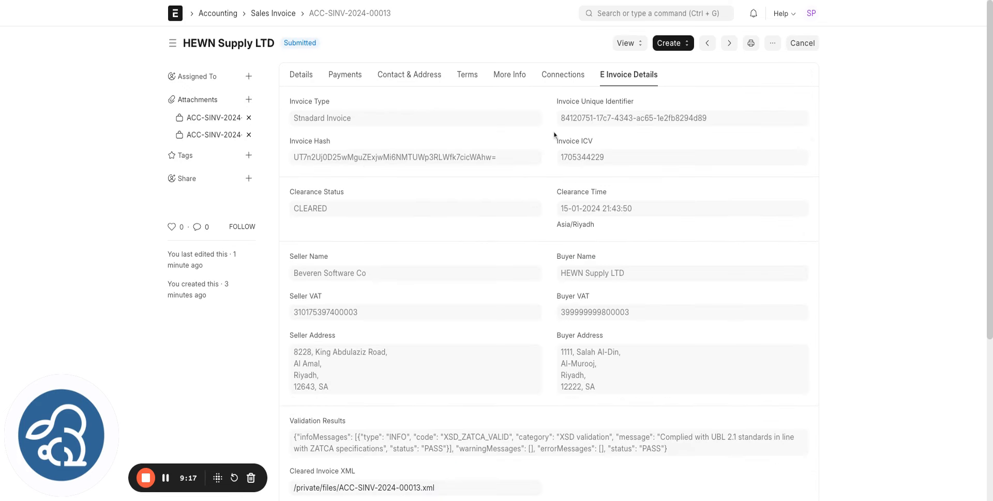
{"action": "left_click", "coordinate": [299, 75]}
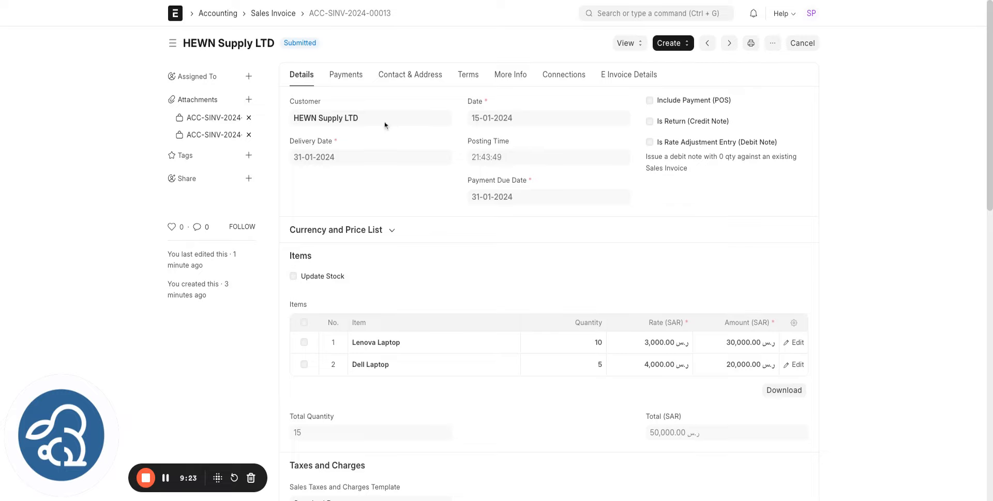
- Start a Return / Credit Note from the invoice with delivery date 31-01-2024
{"action": "left_click", "coordinate": [670, 46]}
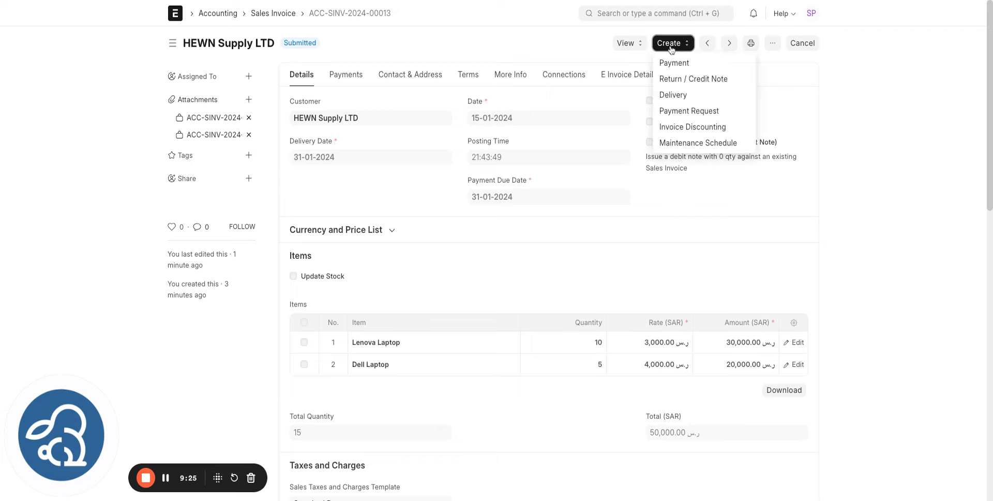
{"action": "left_click", "coordinate": [685, 82]}
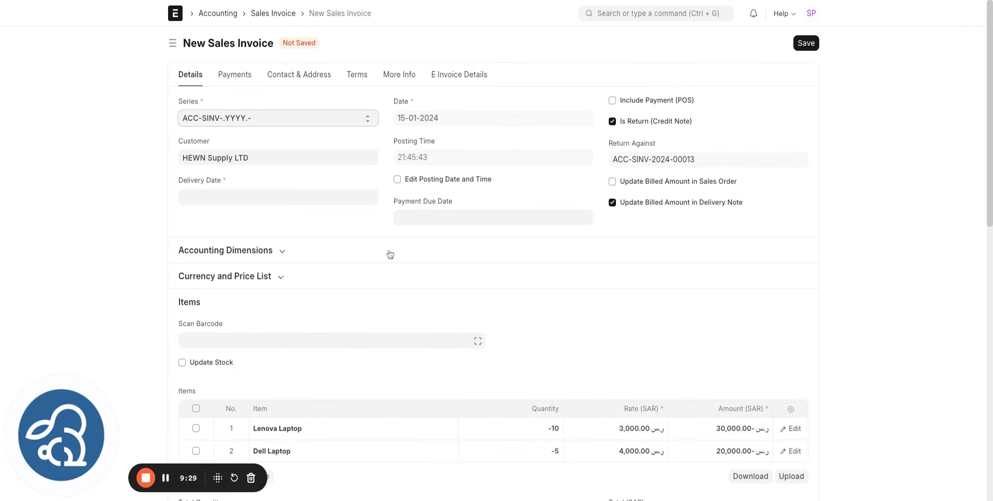
{"action": "left_click", "coordinate": [185, 196]}
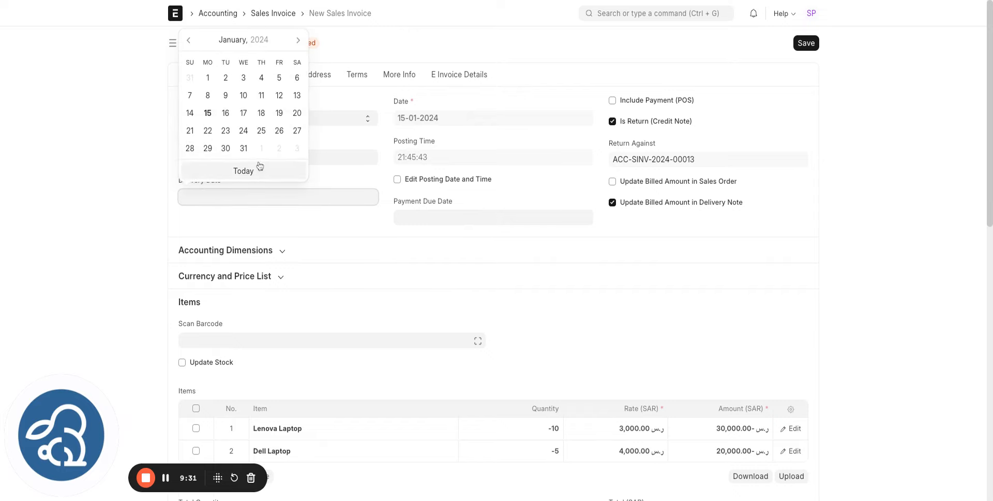
{"action": "left_click", "coordinate": [246, 150]}
- Set the payment due date to 31-01-2024 and save the credit note
{"action": "left_click", "coordinate": [410, 216]}
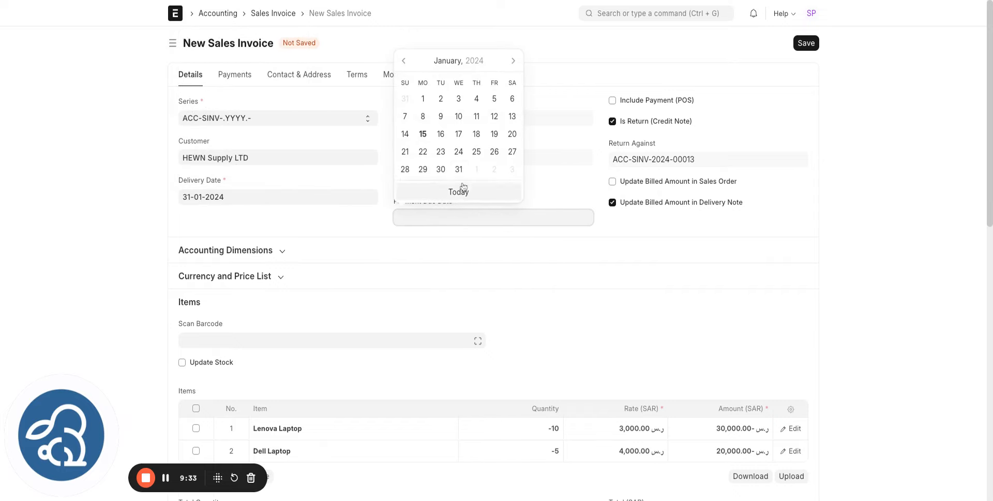
{"action": "left_click", "coordinate": [458, 169]}
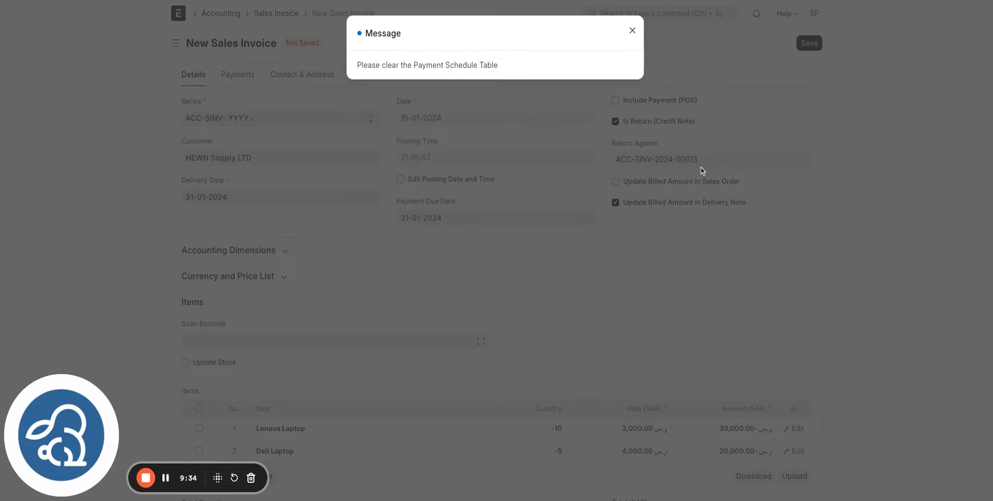
{"action": "left_click", "coordinate": [632, 31]}
{"action": "left_click", "coordinate": [805, 47]}
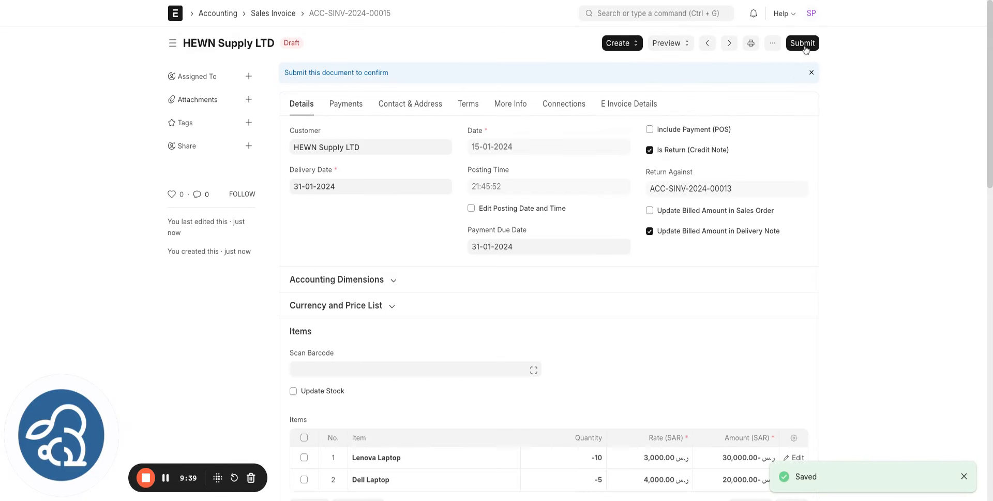
- Submit credit note ACC-SINV-2024-00015, check its Standard Credit Note clearance, and return to the list
{"action": "left_click", "coordinate": [803, 43]}
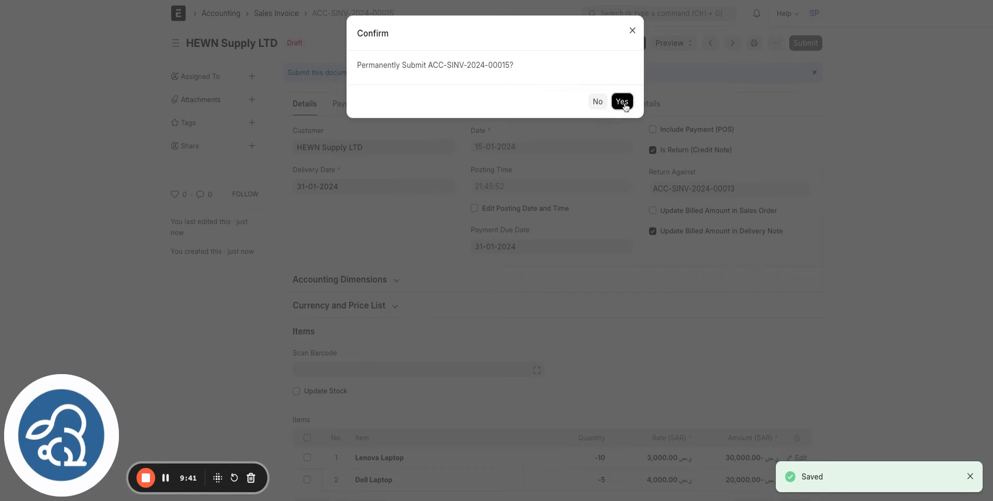
{"action": "left_click", "coordinate": [622, 101]}
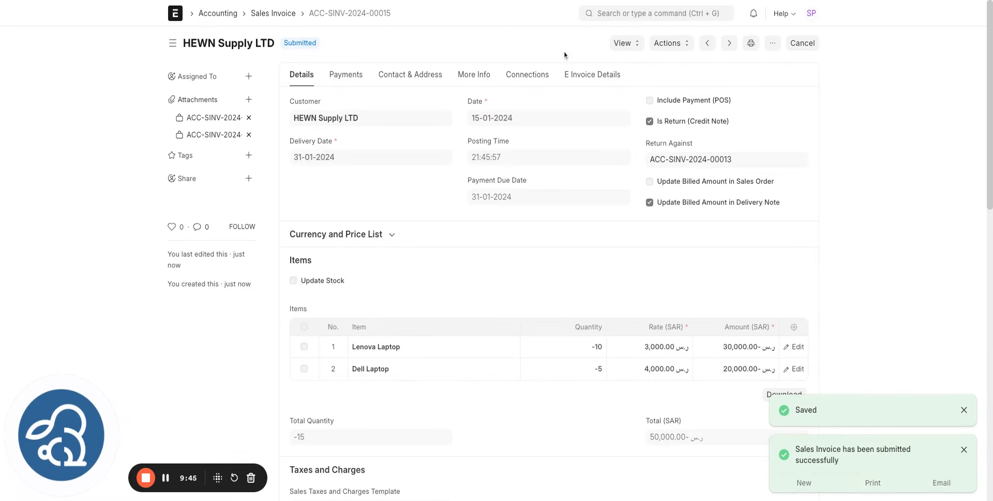
{"action": "left_click", "coordinate": [594, 77]}
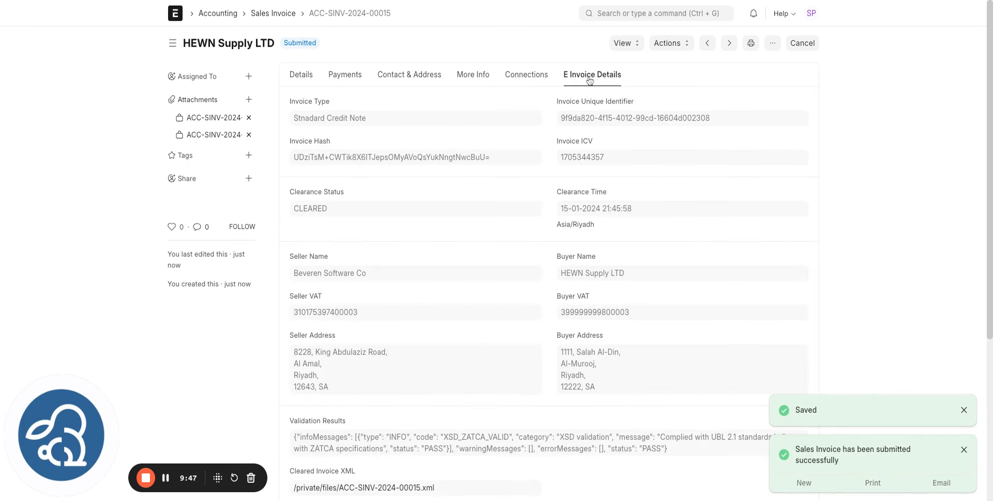
{"action": "triple_click", "coordinate": [293, 119]}
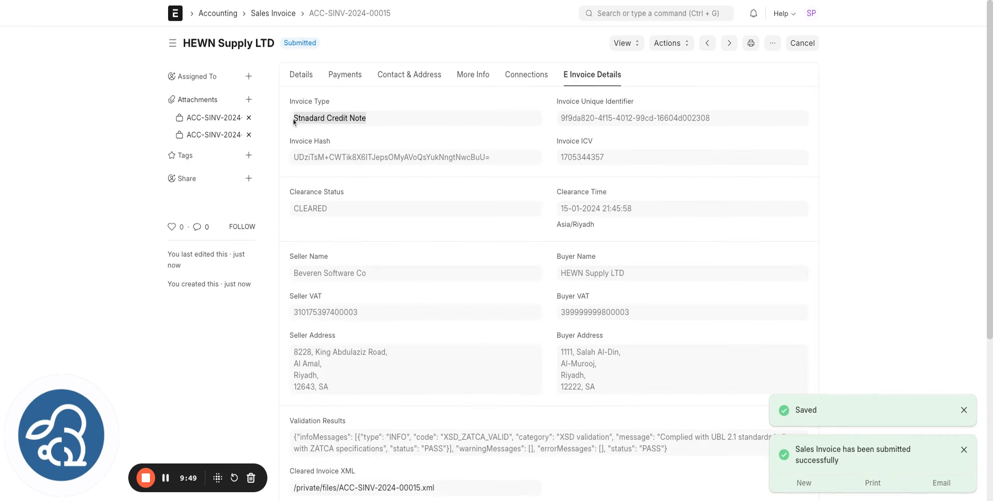
{"action": "scroll", "coordinate": [365, 119], "scroll_direction": "down", "scroll_amount": 1}
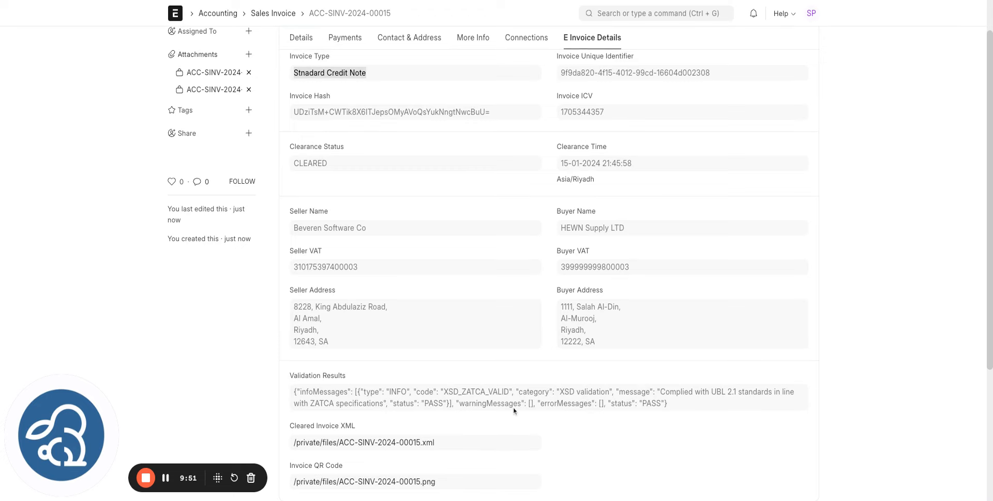
{"action": "scroll", "coordinate": [525, 401], "scroll_direction": "up", "scroll_amount": 1}
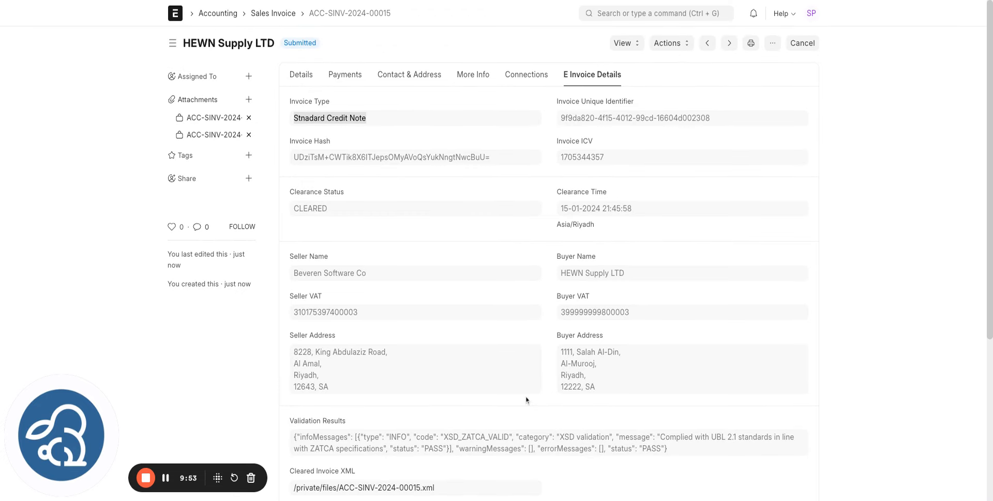
{"action": "left_click", "coordinate": [274, 13]}
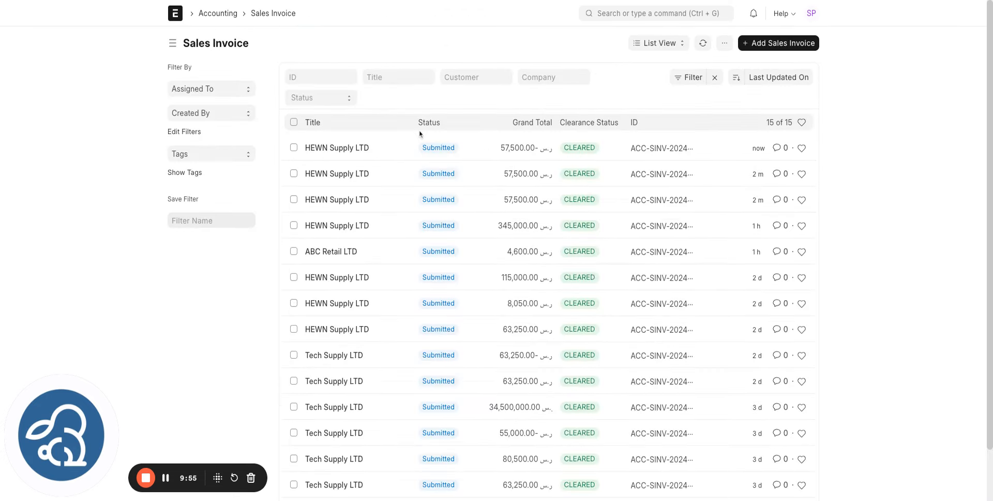